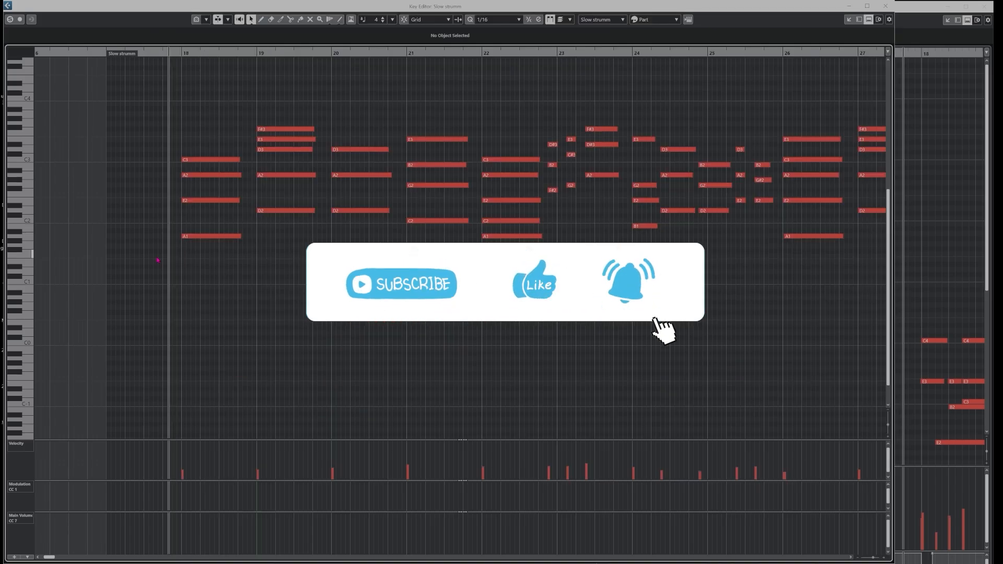
- Examine the block chords in bars 18 to 21 of the Slow strumm part, marking each chord's notes in turn
scroll(179, 281, left, 3)
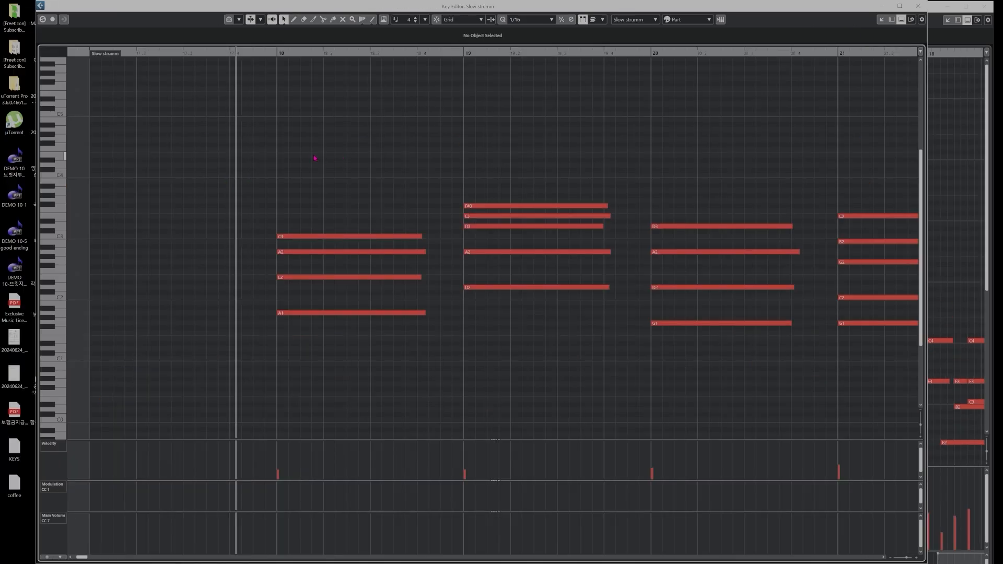
drag(324, 163, 393, 358)
drag(498, 162, 548, 339)
drag(673, 193, 722, 359)
drag(862, 190, 881, 359)
drag(714, 192, 732, 350)
drag(539, 183, 522, 324)
scroll(462, 265, right, 5)
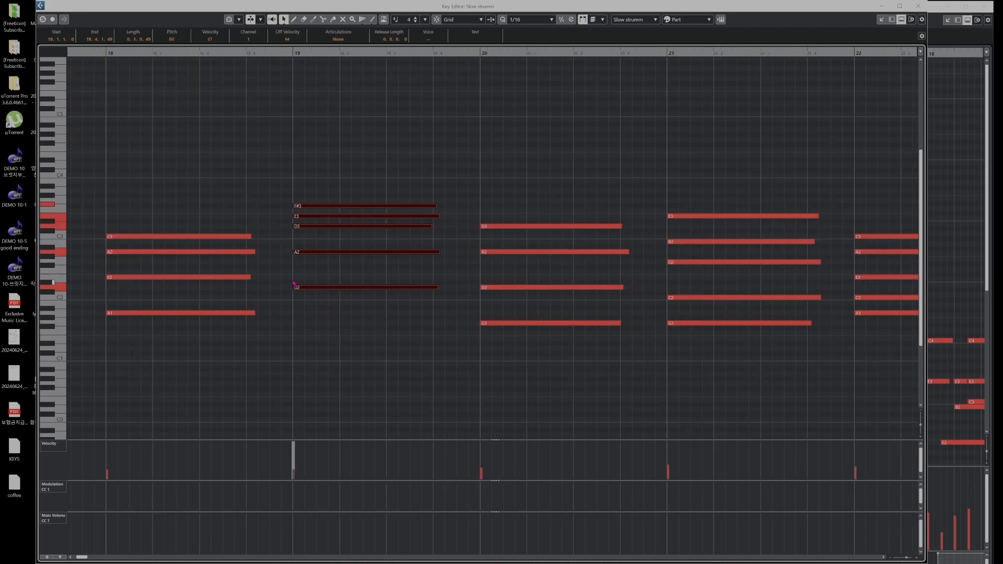
scroll(243, 243, left, 2)
drag(262, 194, 267, 358)
drag(407, 173, 482, 356)
drag(584, 187, 666, 388)
drag(770, 187, 807, 358)
drag(261, 201, 271, 345)
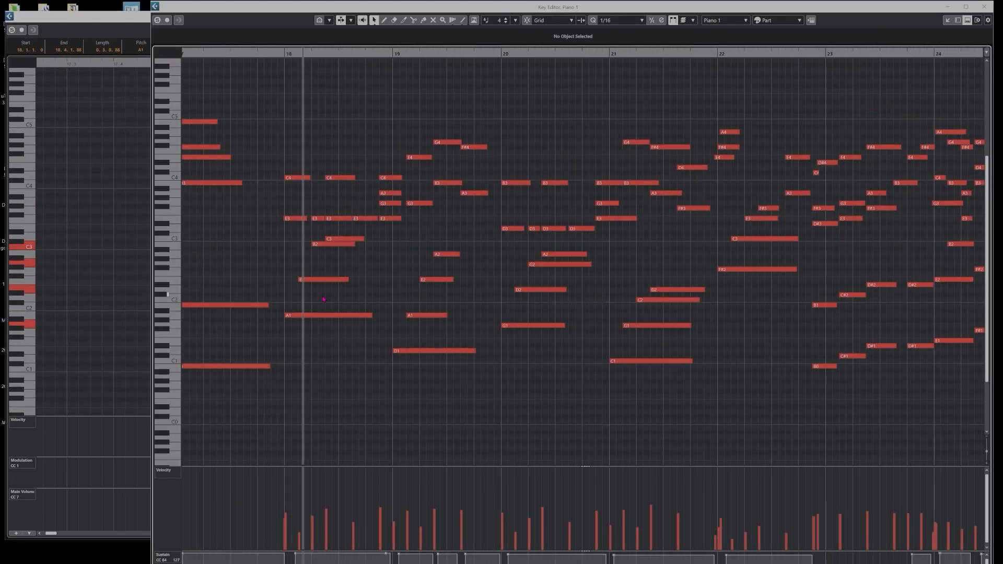
- Inspect the opening A1, E2 and B2 notes of bar 18 in the Piano 1 part
click(324, 315)
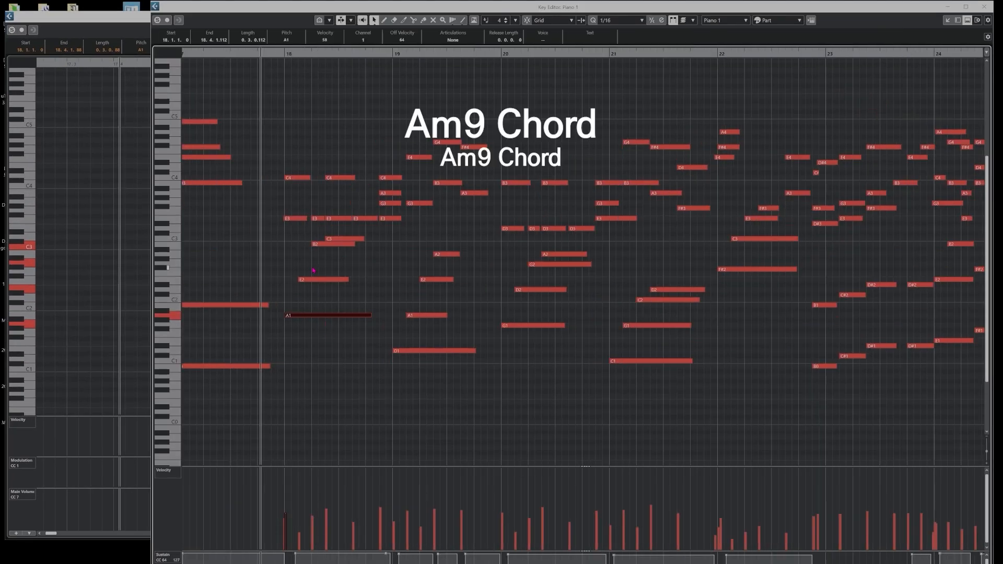
click(324, 280)
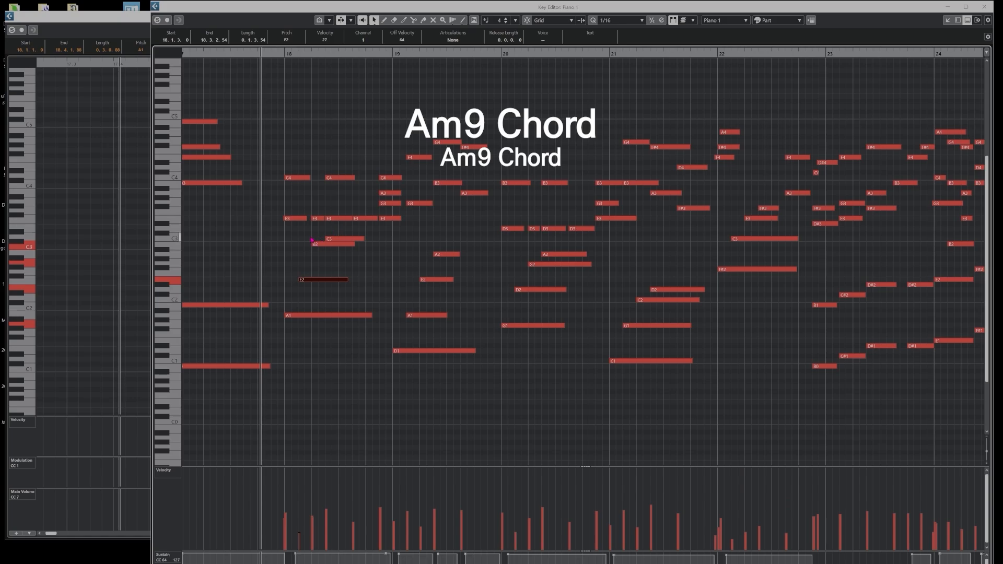
click(316, 242)
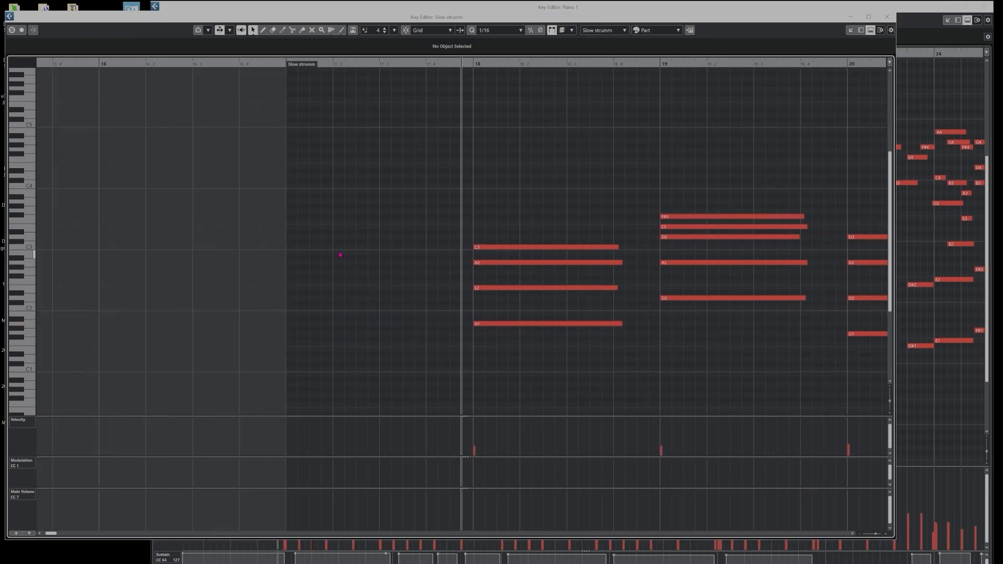
- Return to the Slow strumm part and review the chord notes at bar 18
scroll(385, 267, right, 1)
drag(214, 193, 259, 342)
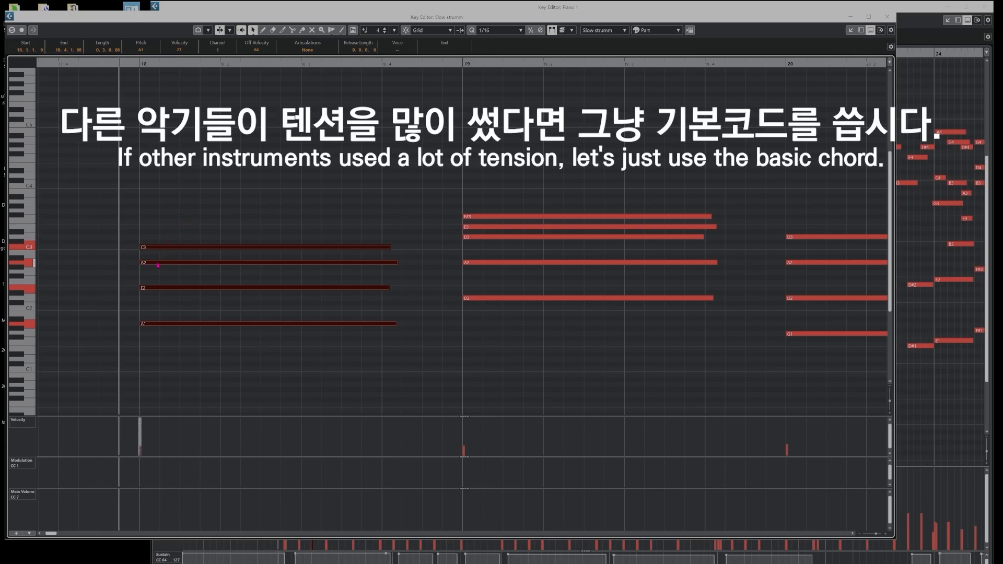
click(160, 236)
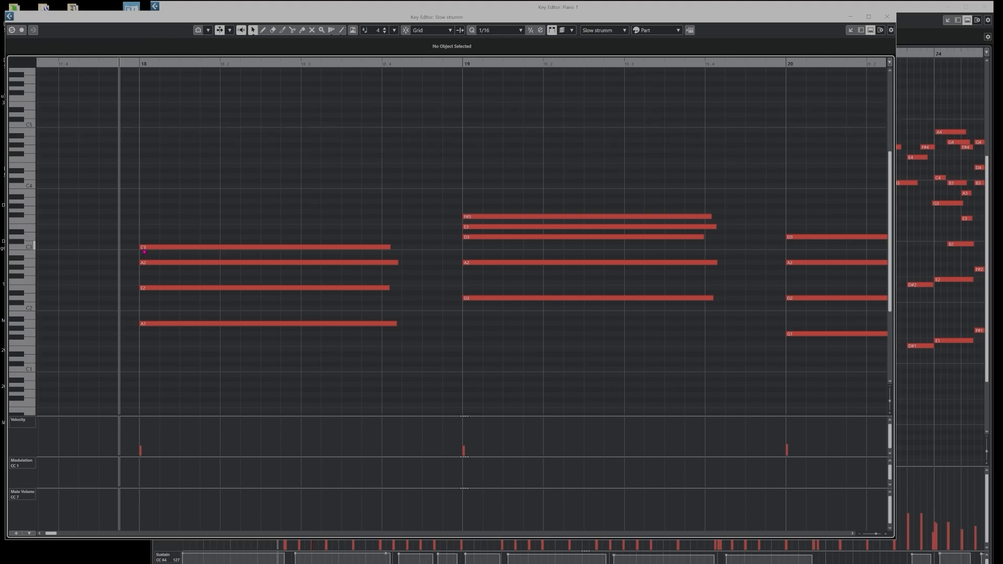
scroll(210, 265, left, 2)
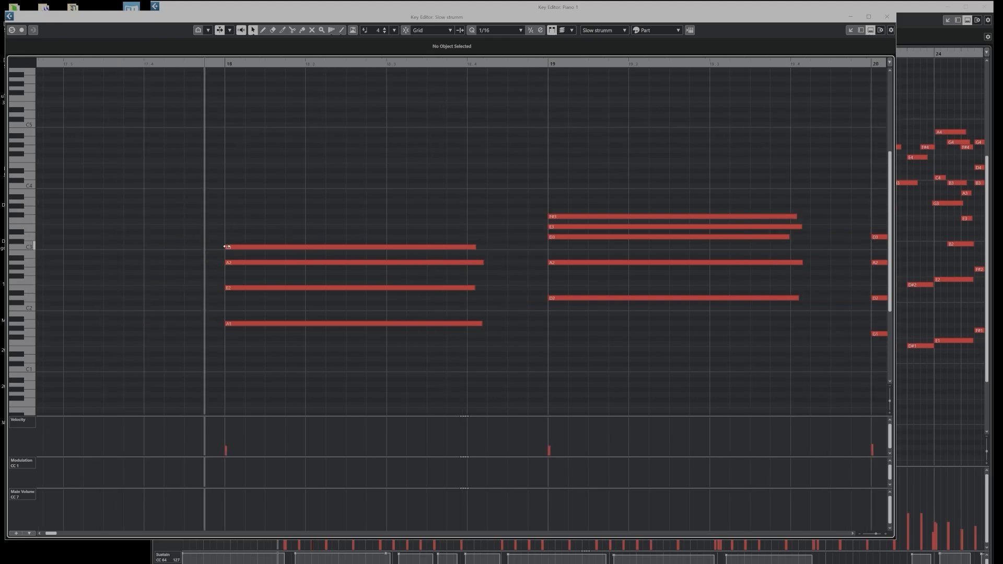
- Add an E3 note on top of the bar 18 chord, starting together with its other notes
drag(237, 216, 274, 366)
click(241, 247)
key(ctrl+z)
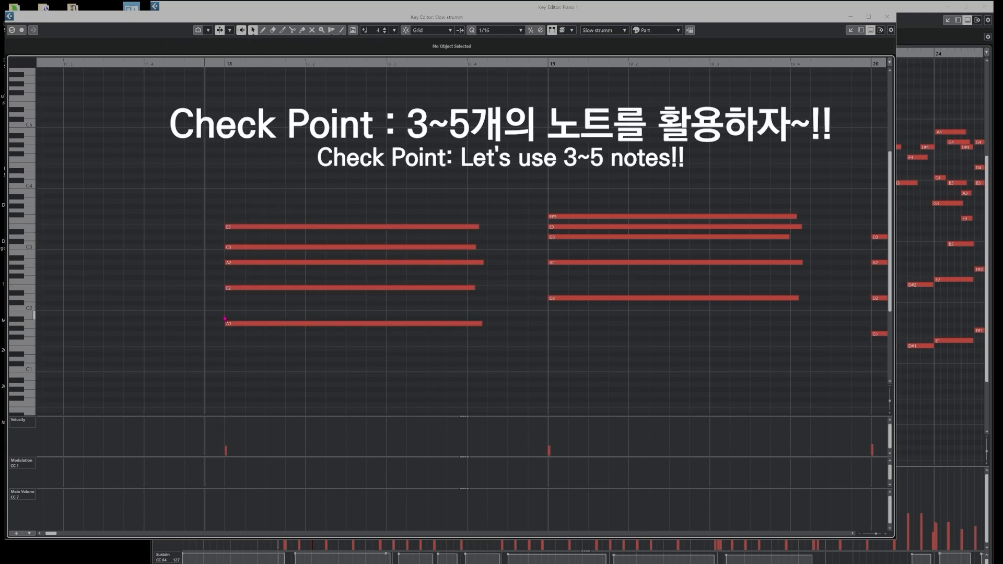
click(241, 227)
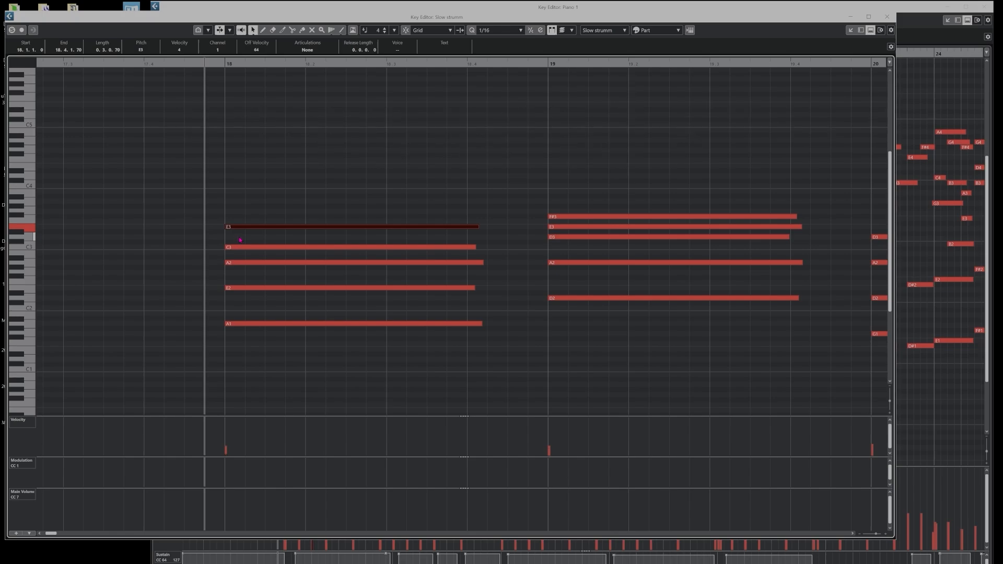
- Stagger the bar 18 chord's note starts from low to high, with A1 first, E3 last and smaller gaps between the higher notes
click(235, 215)
click(238, 227)
click(239, 239)
click(236, 247)
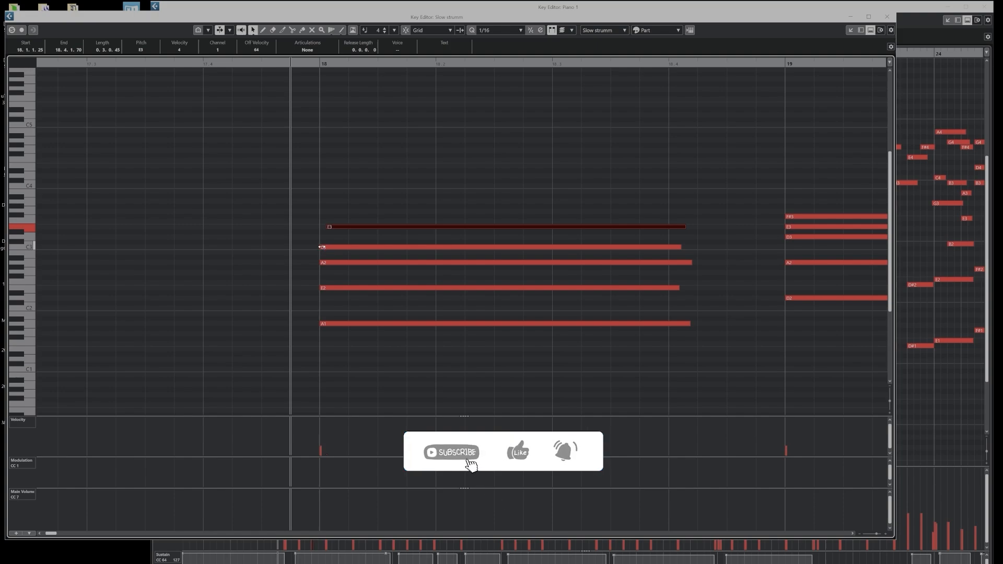
drag(322, 247, 324, 247)
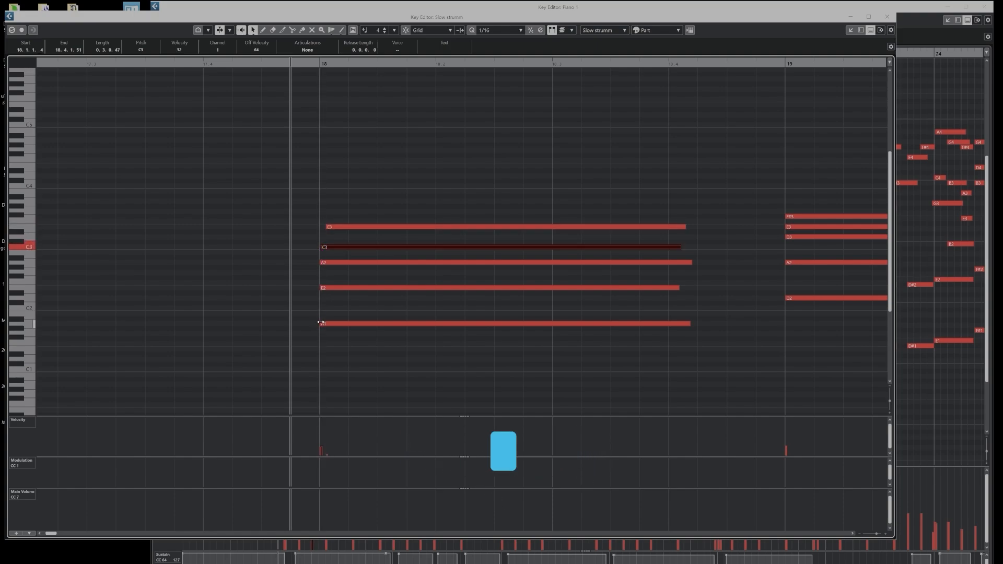
drag(321, 323, 299, 324)
drag(319, 288, 316, 263)
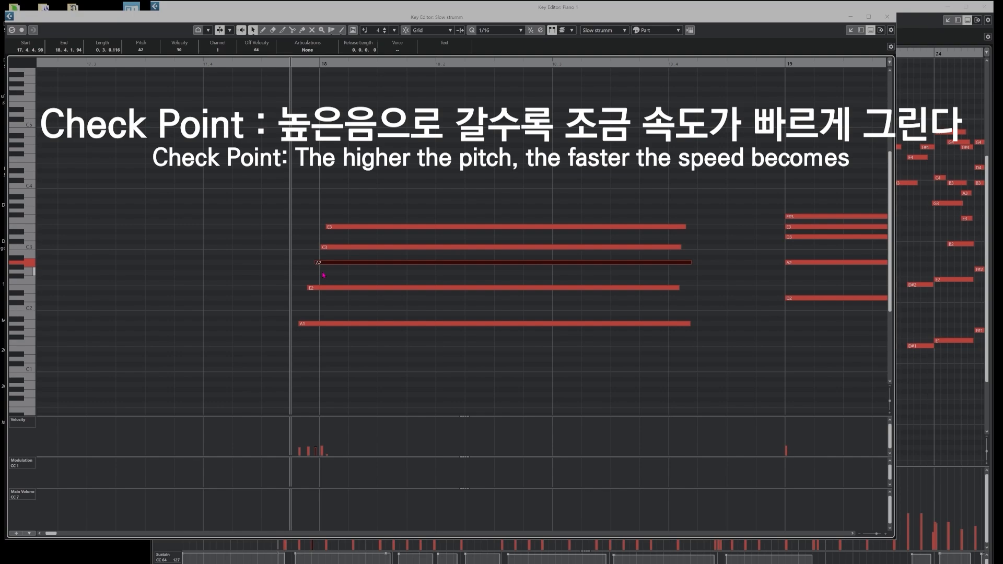
click(331, 227)
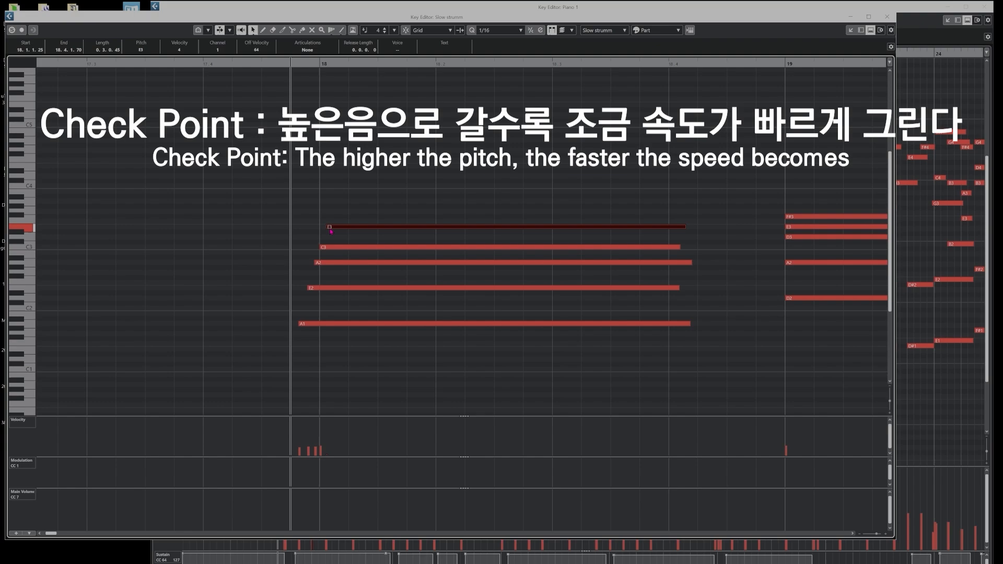
drag(321, 242, 319, 271)
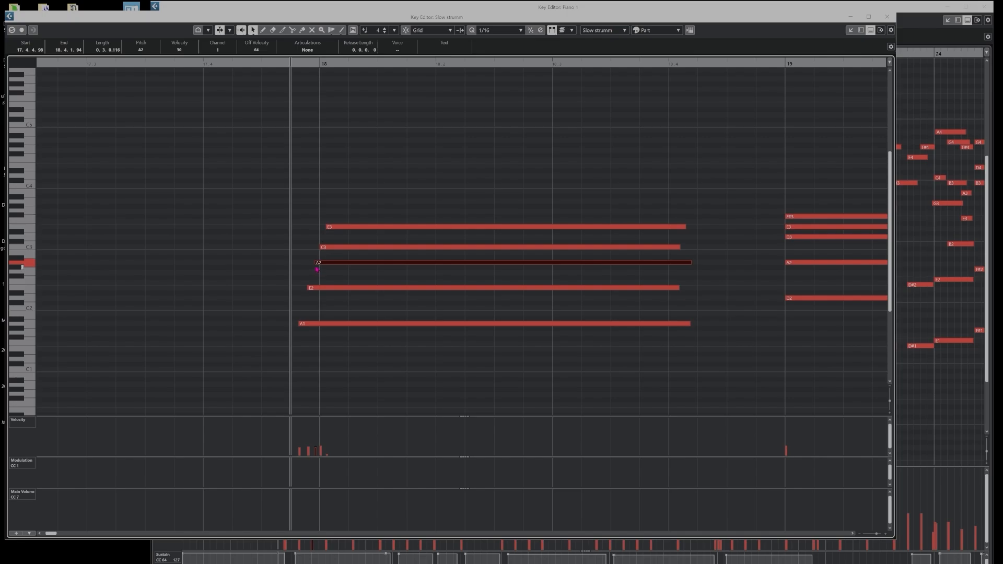
- Play back the staggered bar 18 chord and stop
click(344, 180)
key(space)
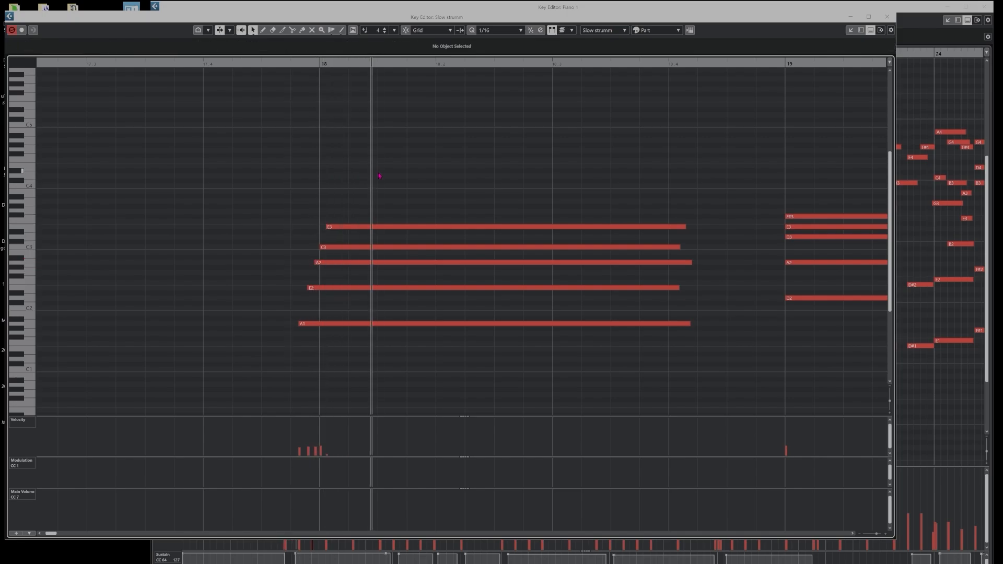
key(space)
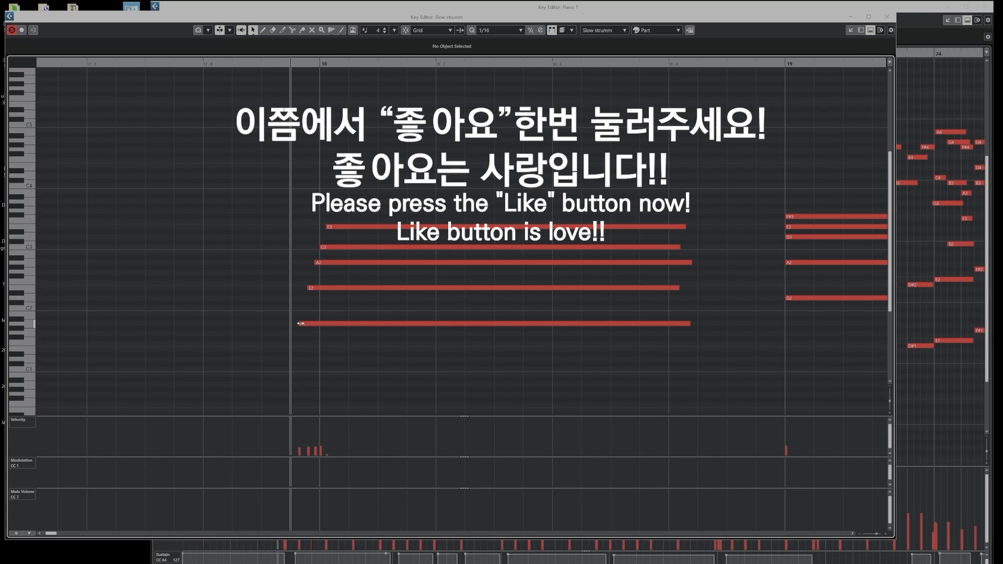
- Widen the strum in bar 18 by moving the starts of the A1, E2 and A2 notes earlier
drag(301, 323, 289, 324)
drag(309, 288, 301, 288)
drag(317, 262, 312, 263)
drag(292, 324, 291, 324)
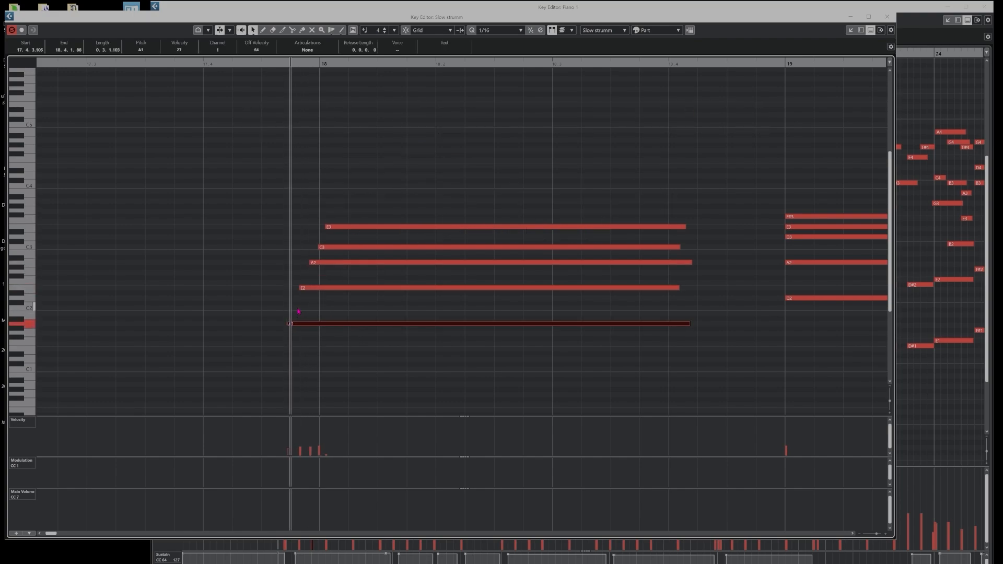
click(326, 294)
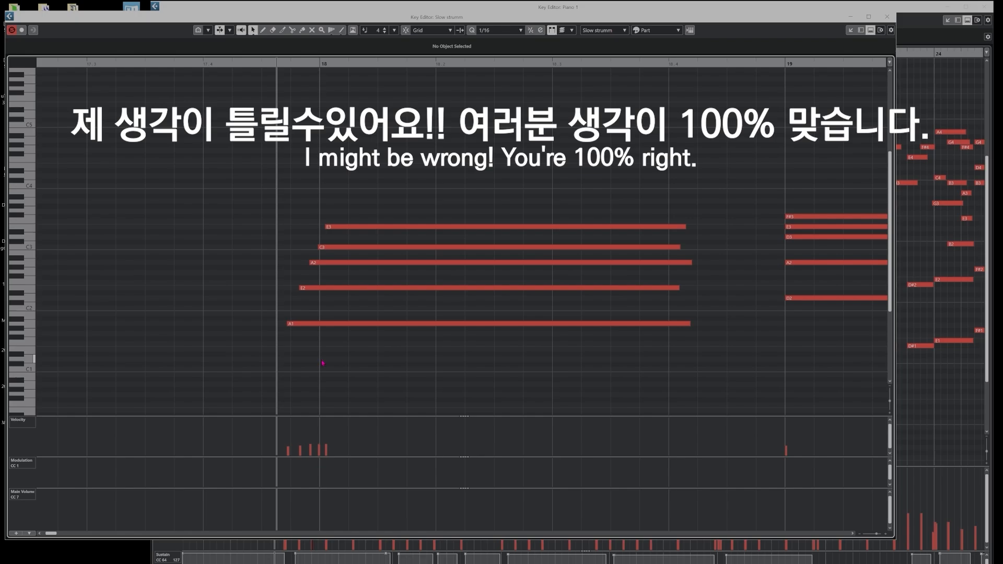
- Spread the bar 18 strum further by starting A1 and E2 earlier and E3 slightly later
drag(283, 356, 316, 299)
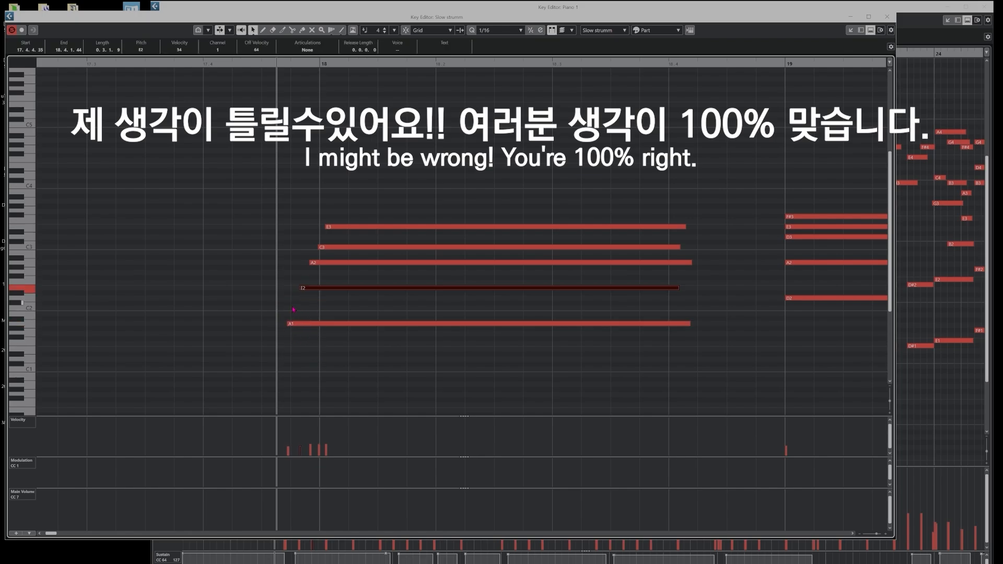
drag(312, 311, 276, 325)
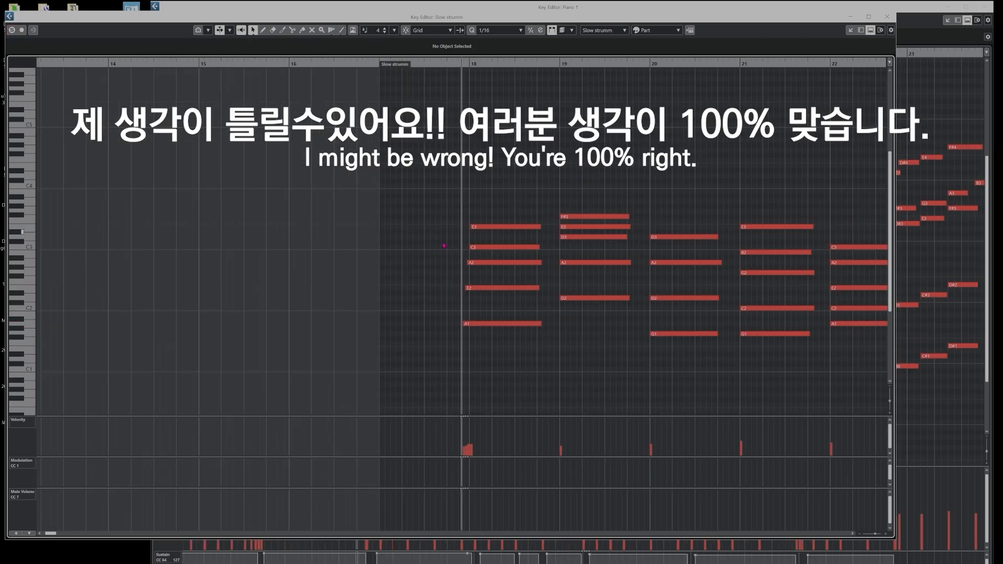
key(h)
key(h)
key(h)
key(h)
key(h)
scroll(440, 306, right, 3)
drag(302, 291, 310, 263)
click(292, 288)
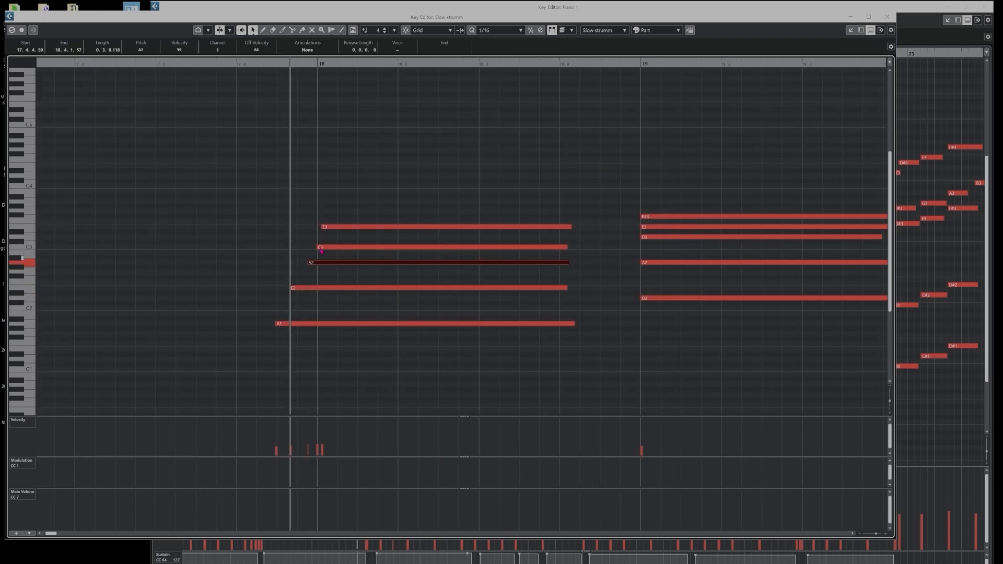
drag(324, 227, 329, 226)
- Play back the bar 18 chord with the wider strum spacing and stop
key(KP_Subtract)
key(g)
key(g)
key(KP_Subtract)
key(space)
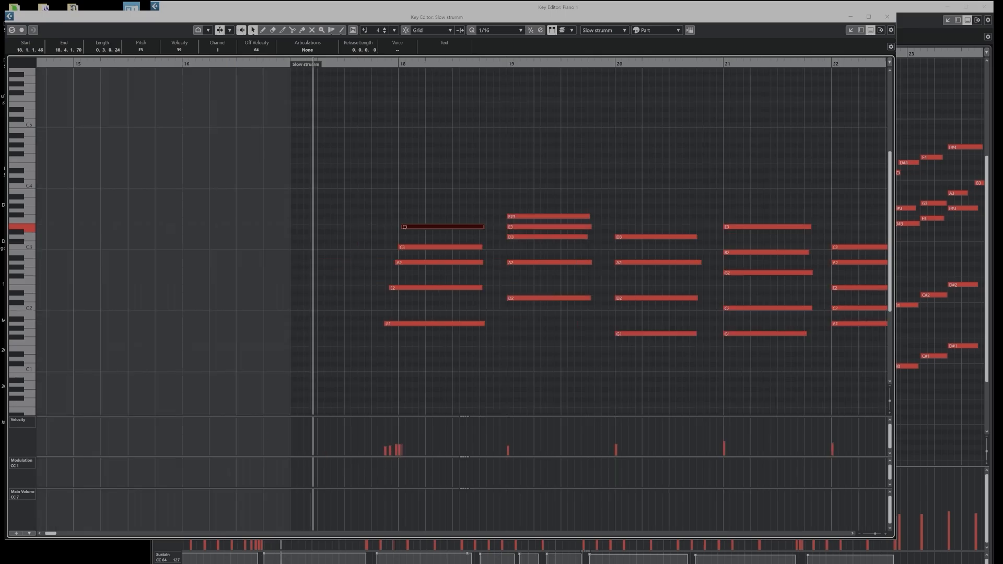
click(365, 280)
key(space)
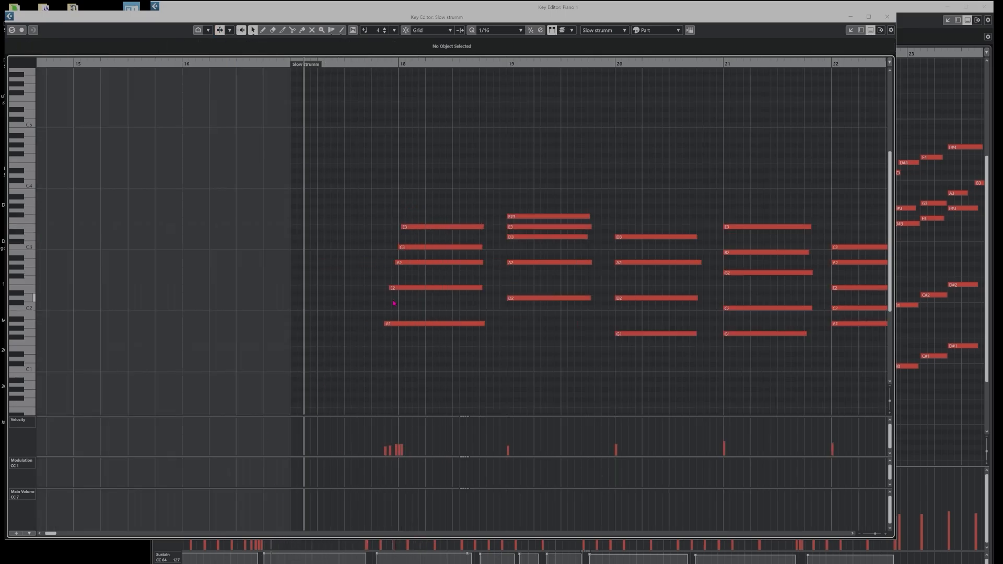
- Move the starts of the E2 and A1 notes in the bar 18 chord slightly later
alt+shift+click(389, 210)
key(h)
key(h)
key(h)
key(h)
key(h)
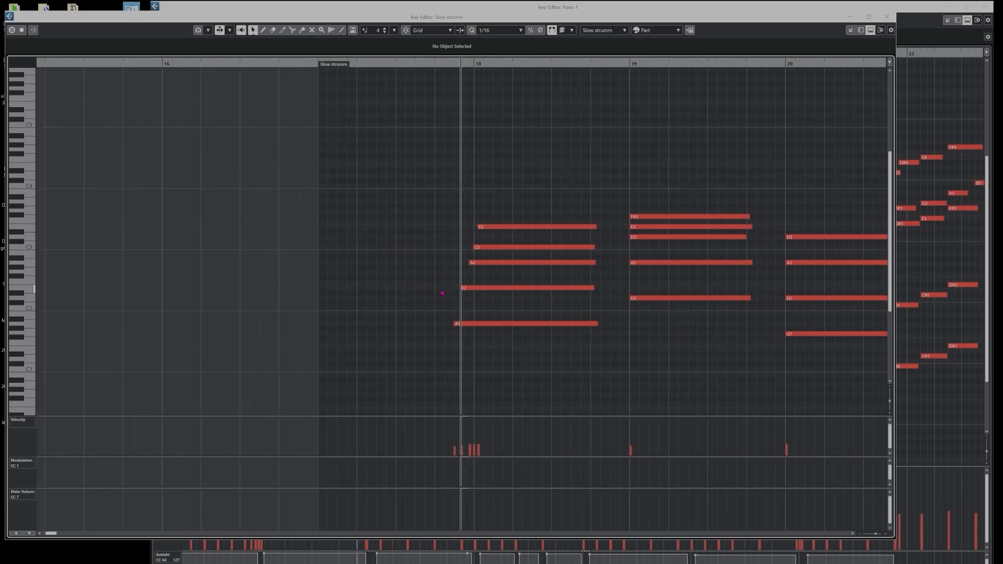
drag(462, 287, 464, 286)
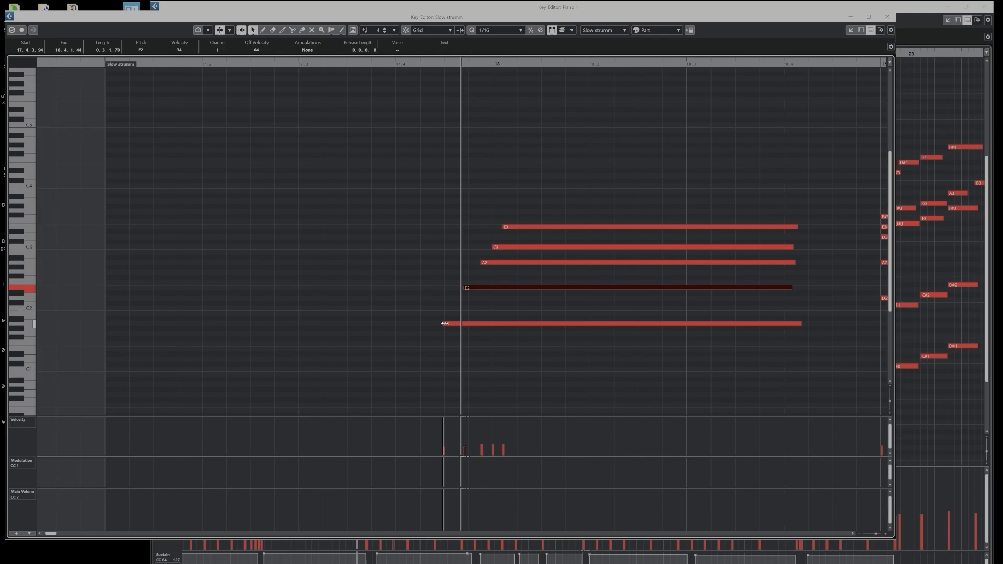
drag(443, 324, 445, 324)
- Listen to the bar 18 chord with its adjusted low-note timing
click(440, 299)
key(g)
key(g)
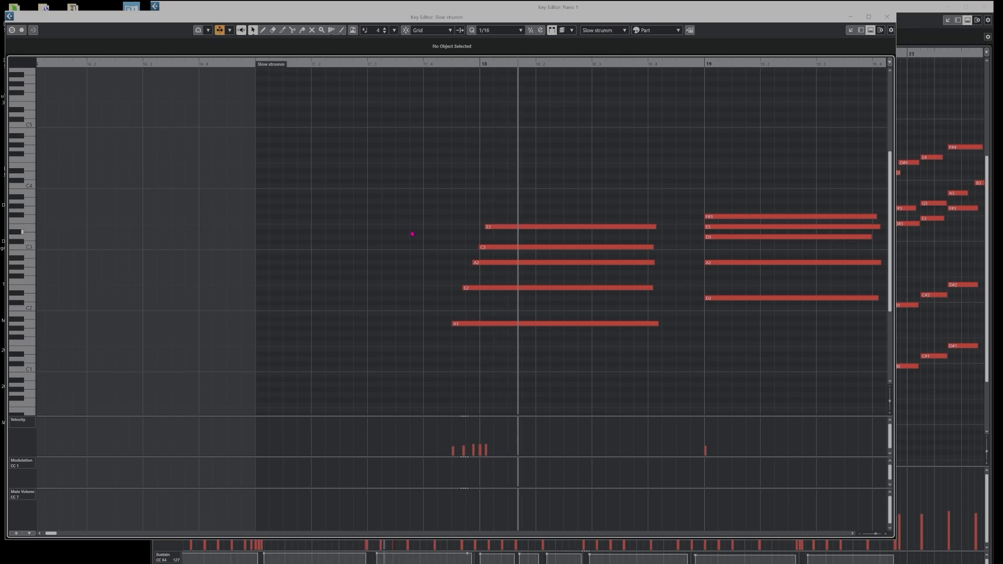
key(space)
- Adjust the ends of the E3, C3, A2, E2 and A1 notes in bar 18 so they finish almost together
scroll(515, 249, right, 6)
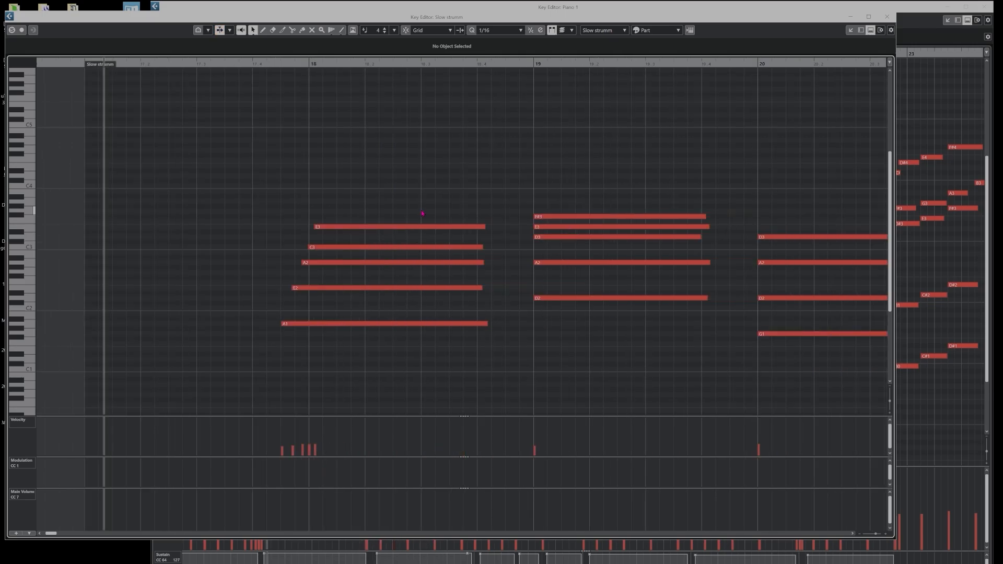
drag(399, 246, 403, 247)
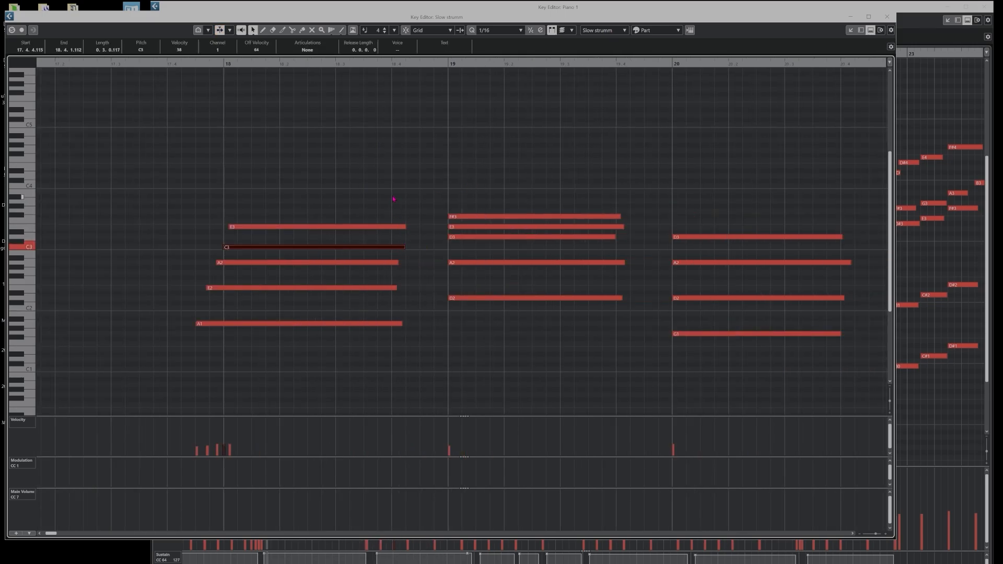
drag(388, 200, 414, 341)
drag(395, 263, 402, 290)
click(415, 298)
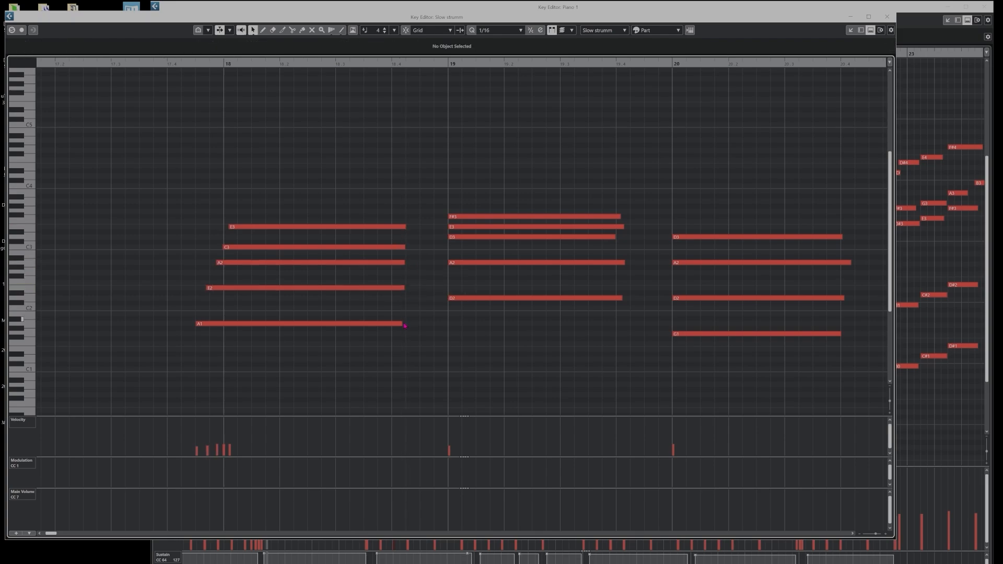
drag(400, 324, 401, 324)
click(421, 312)
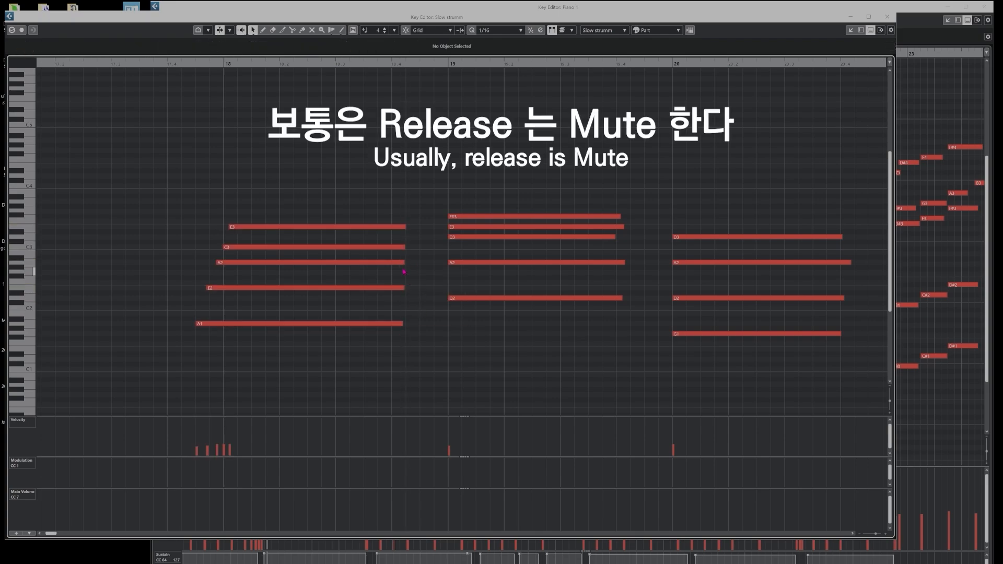
drag(405, 227, 406, 229)
- Add a short G6 note just after the bar 18 chord and extend the A1 note's end to line up with its neighbours
scroll(416, 239, up, 2)
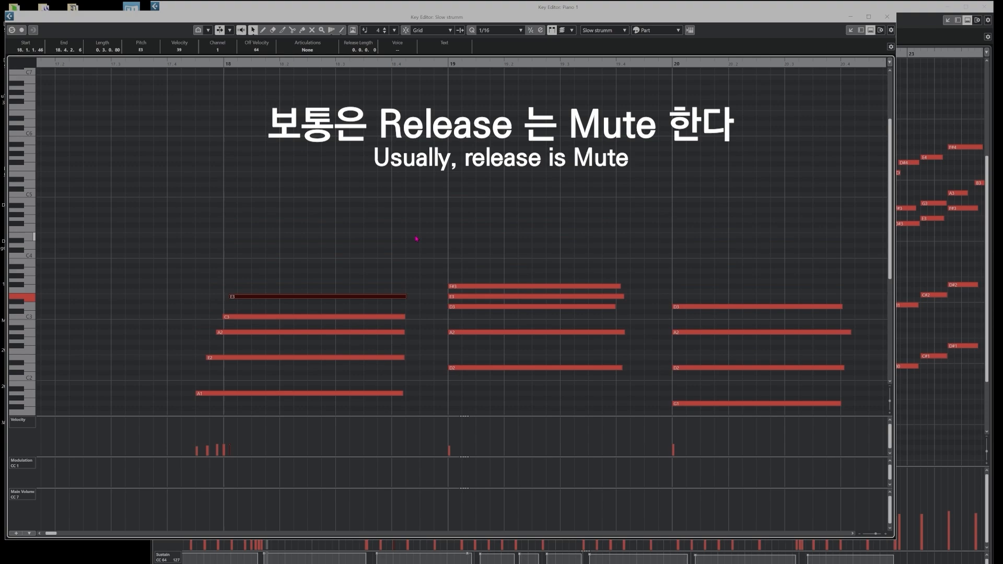
click(412, 98)
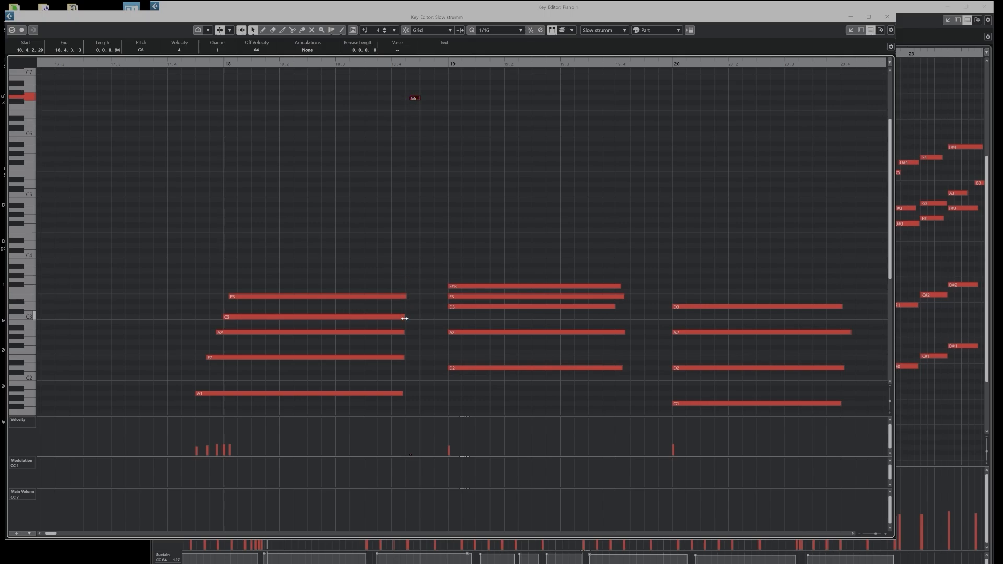
click(403, 391)
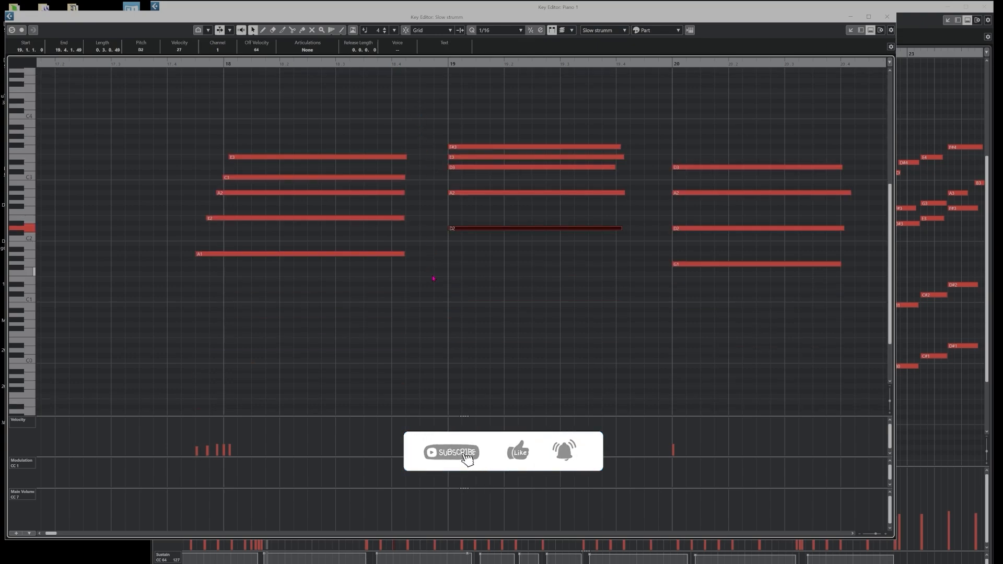
- Try adding a short D1 mute key-switch note at the end of the bar 18 chord
click(434, 278)
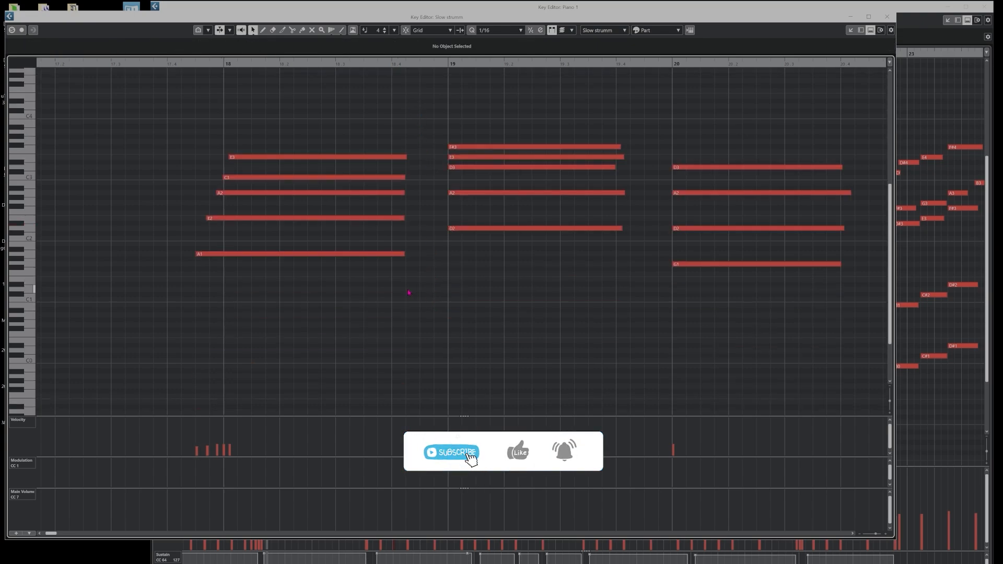
drag(384, 131, 411, 295)
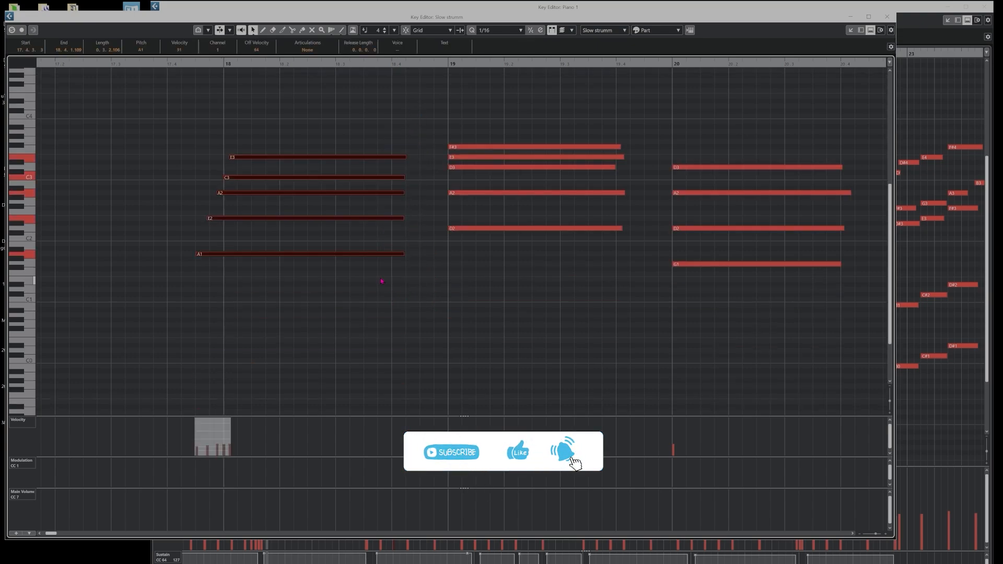
click(397, 282)
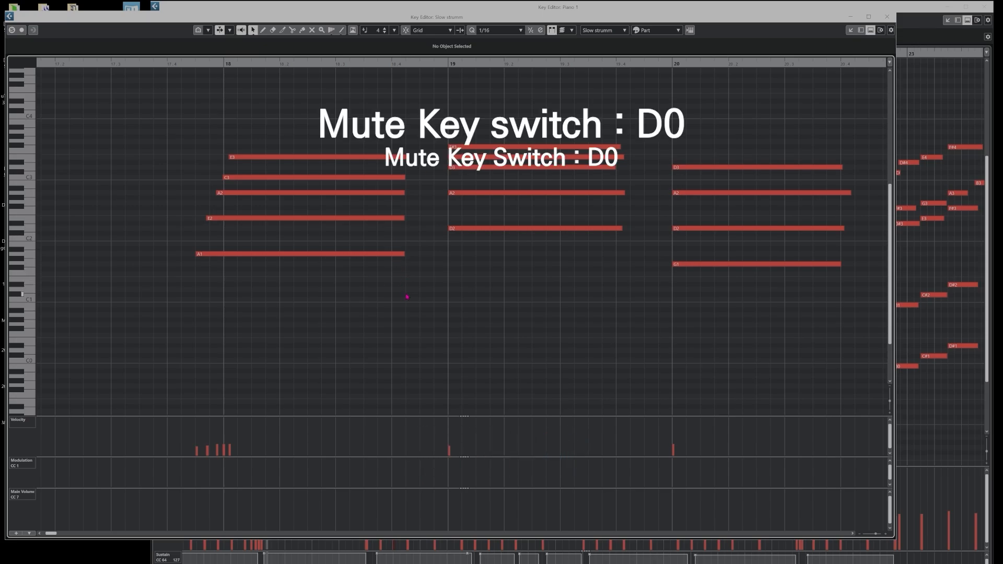
click(400, 289)
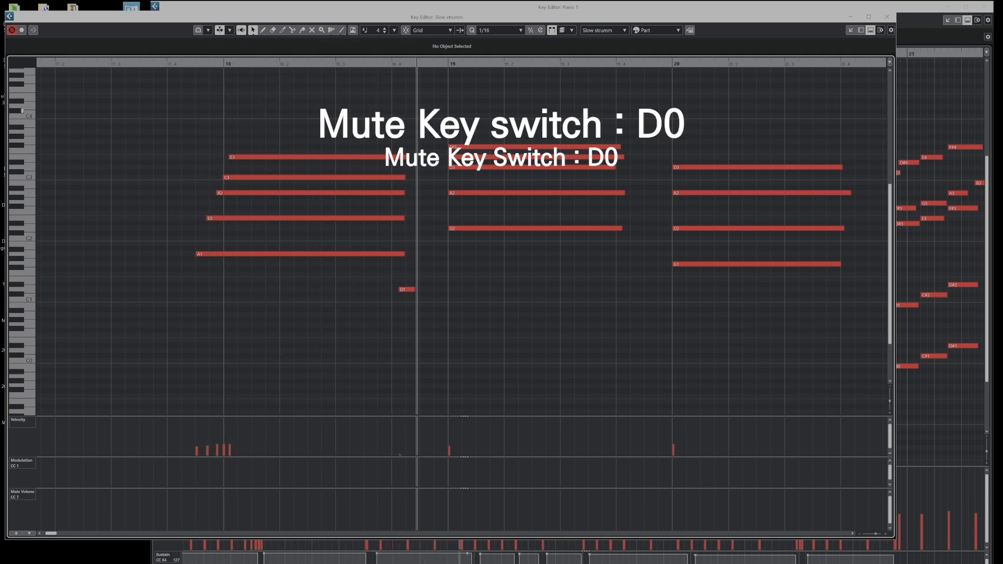
key(space)
key(ctrl+z)
- Listen to the bar 18 chord without the mute key-switch note
click(433, 313)
key(space)
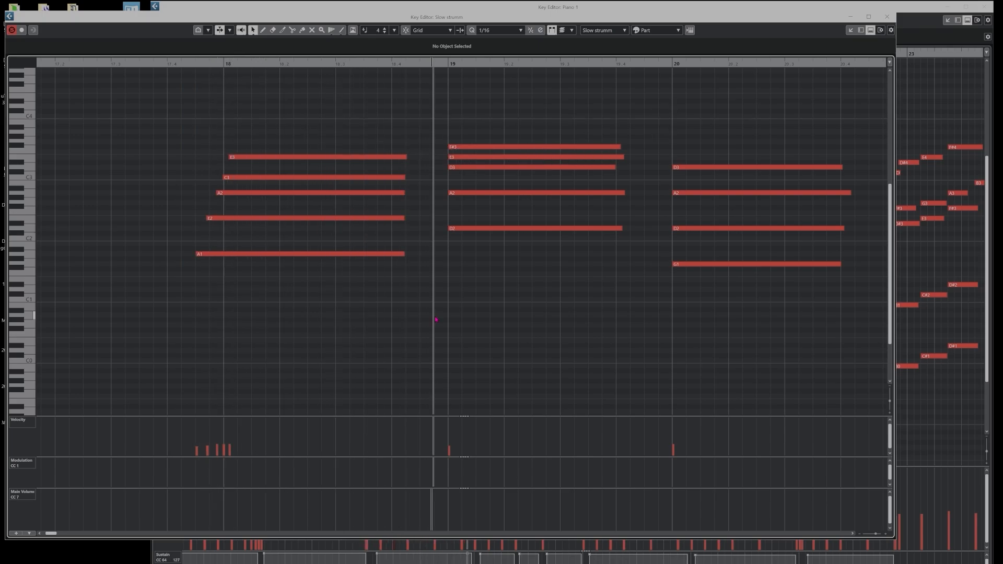
key(space)
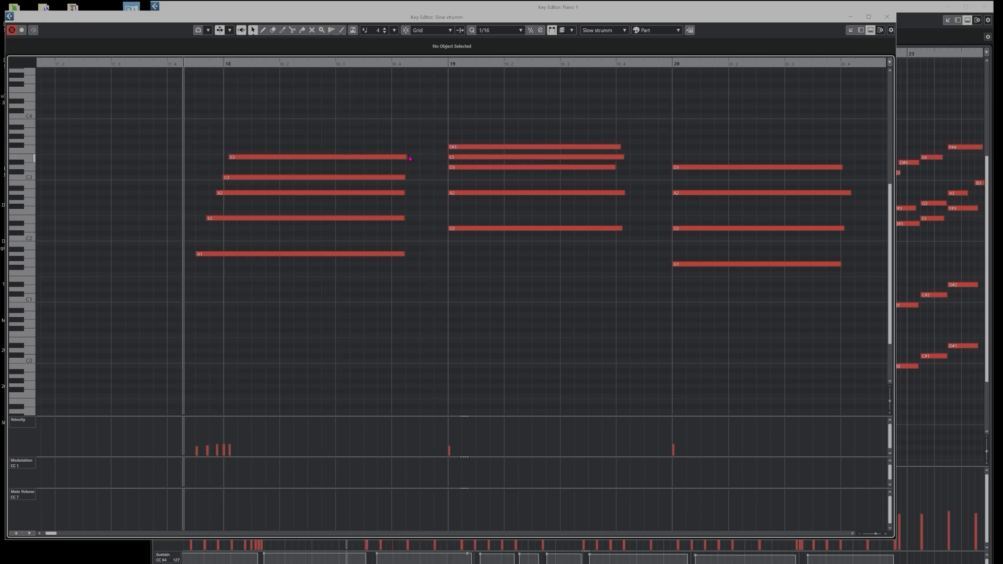
- Slightly stagger the ends of the bar 18 chord notes and draw a short D1 mute key-switch note where they finish
click(407, 157)
click(404, 178)
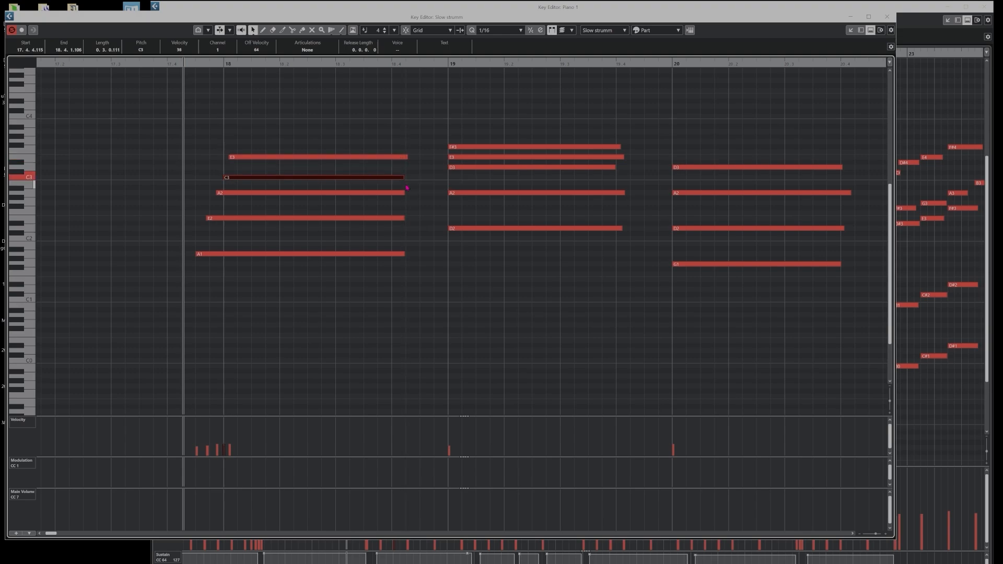
drag(404, 193, 406, 218)
click(404, 254)
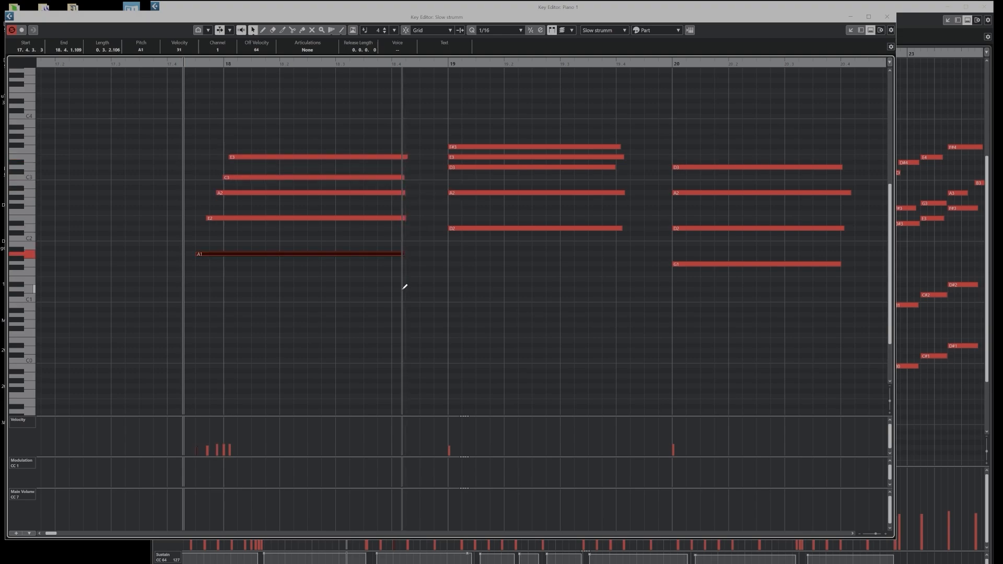
mouse_move(402, 290)
mouse_down()
mouse_move(417, 290)
mouse_move(402, 290)
mouse_up()
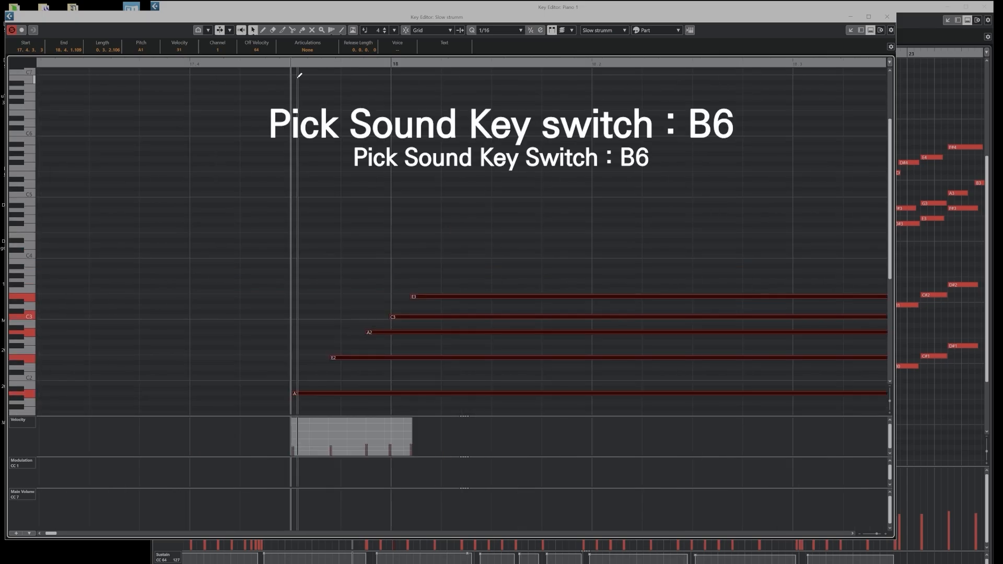
click(303, 79)
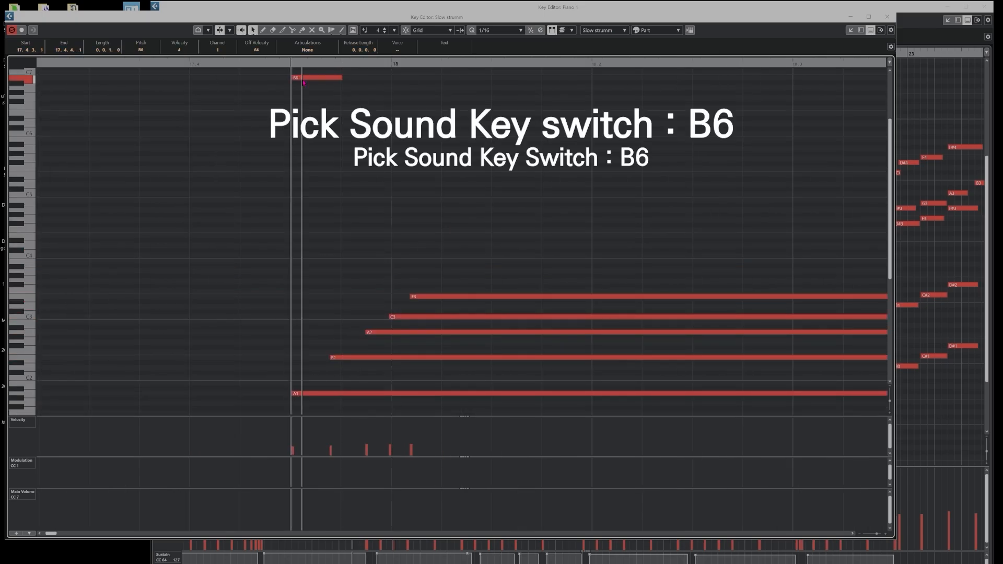
click(296, 79)
key(Delete)
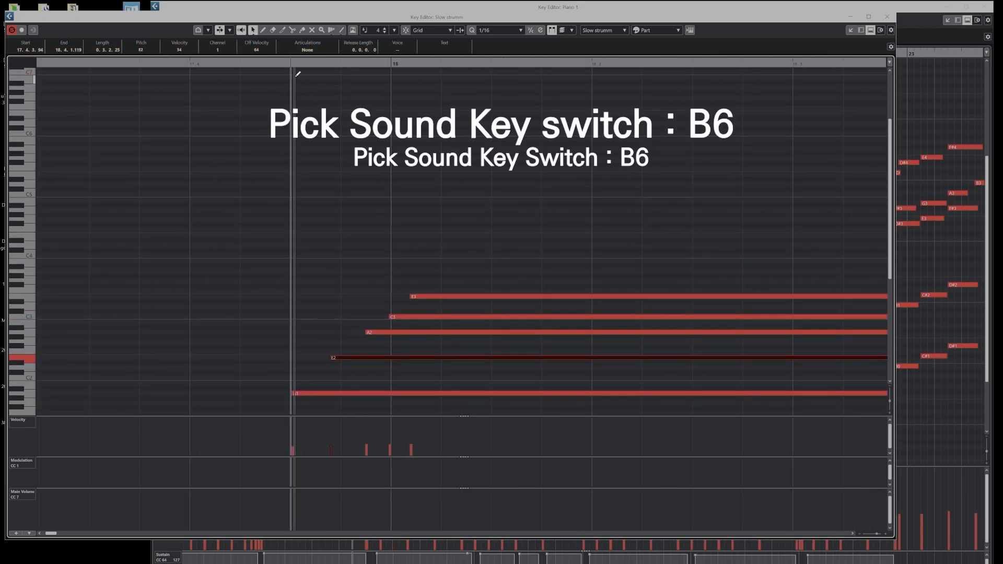
- Draw very short B6 pick-sound key-switch notes near the start of each of the five bar 18 chord notes
drag(293, 77, 374, 78)
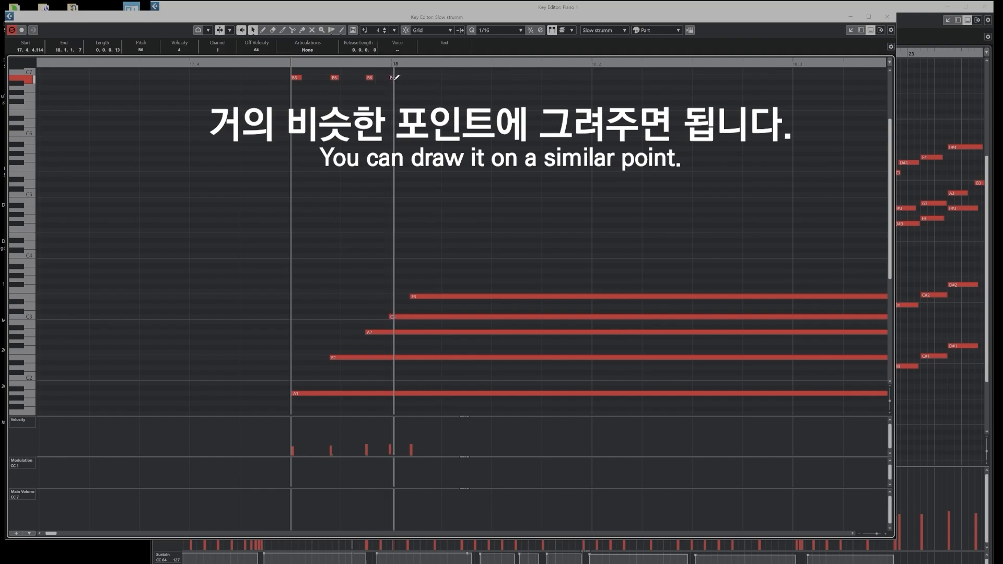
click(392, 77)
drag(414, 77, 416, 78)
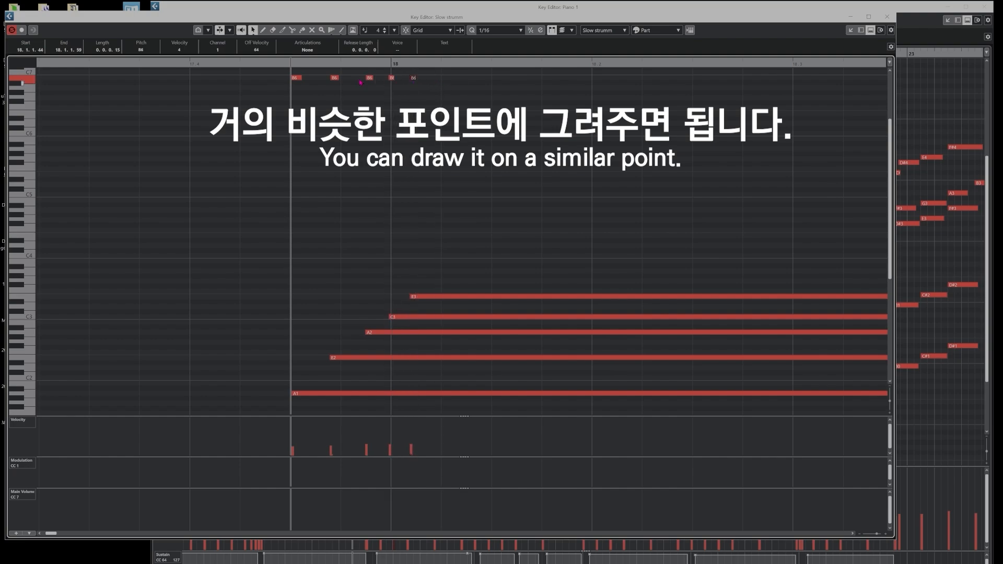
drag(285, 76, 445, 100)
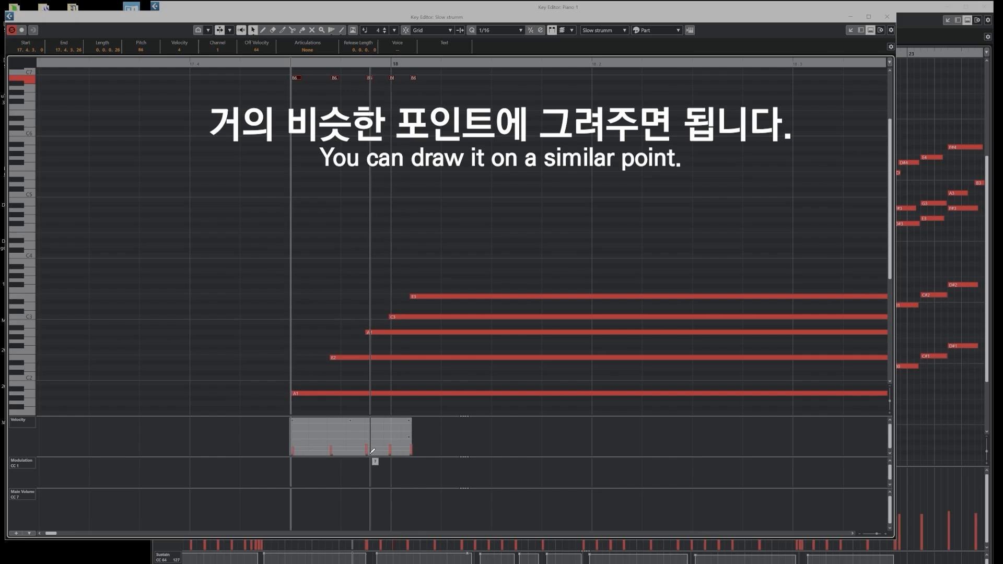
- Listen to the bar 18 strum with its B6 pick-sound notes
key(g)
key(g)
key(g)
key(g)
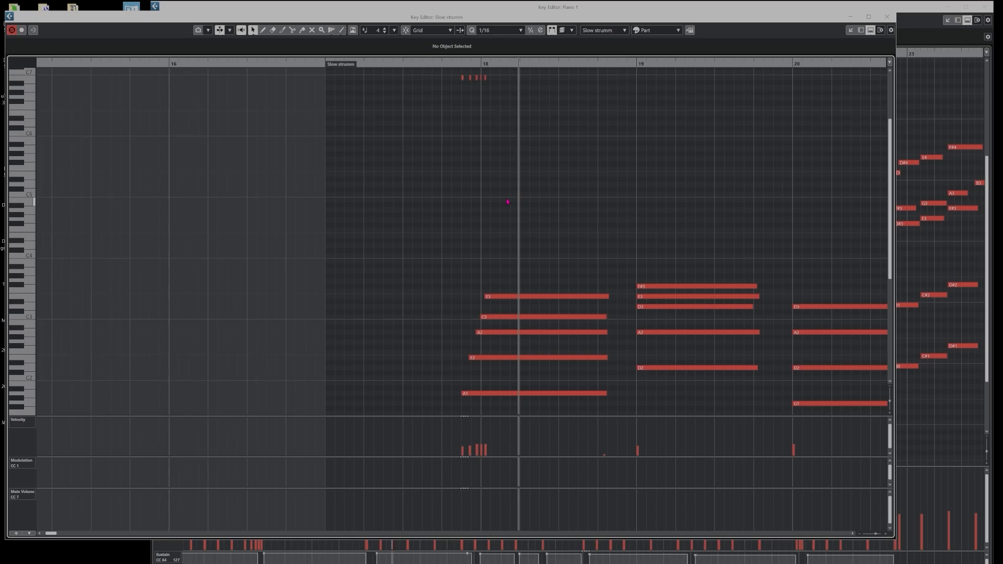
key(space)
- Raise the velocities of the five bar 18 chord notes and listen to the strum
click(457, 167)
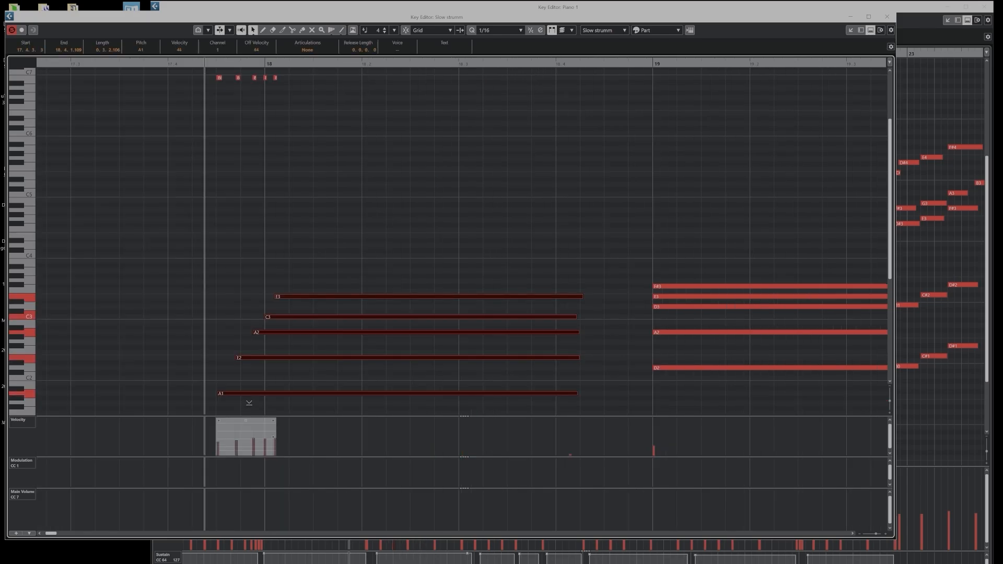
click(340, 198)
key(space)
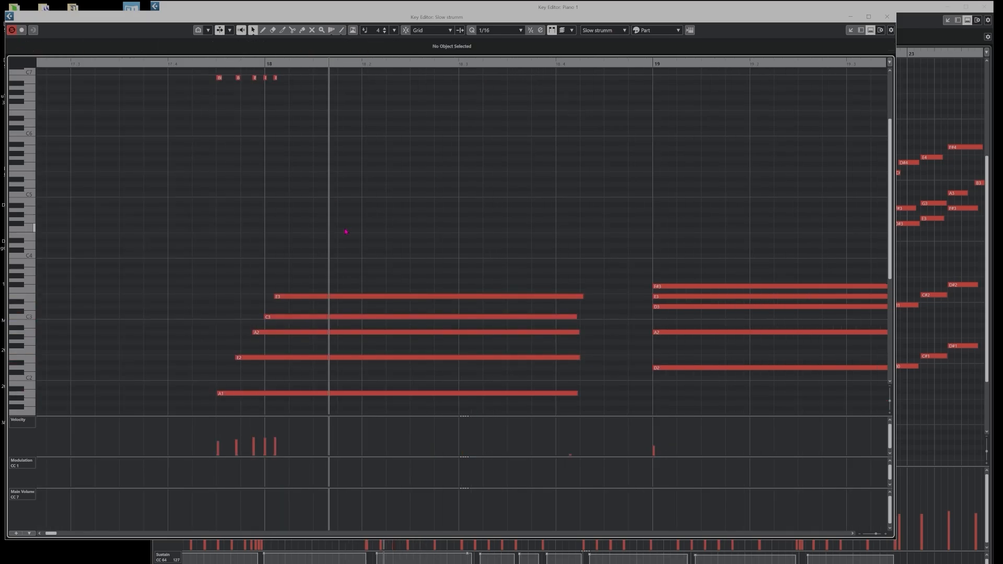
key(space)
- Replace the bar 19 block chord with a copy of the bar 18 strum, transposed up so its lowest note is D2
key(g)
key(g)
key(g)
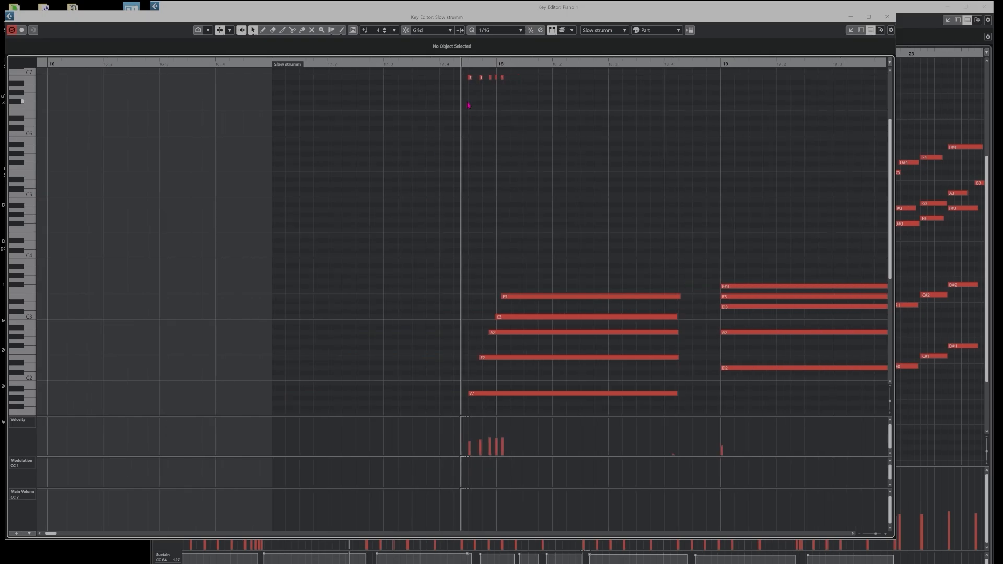
scroll(483, 144, right, 4)
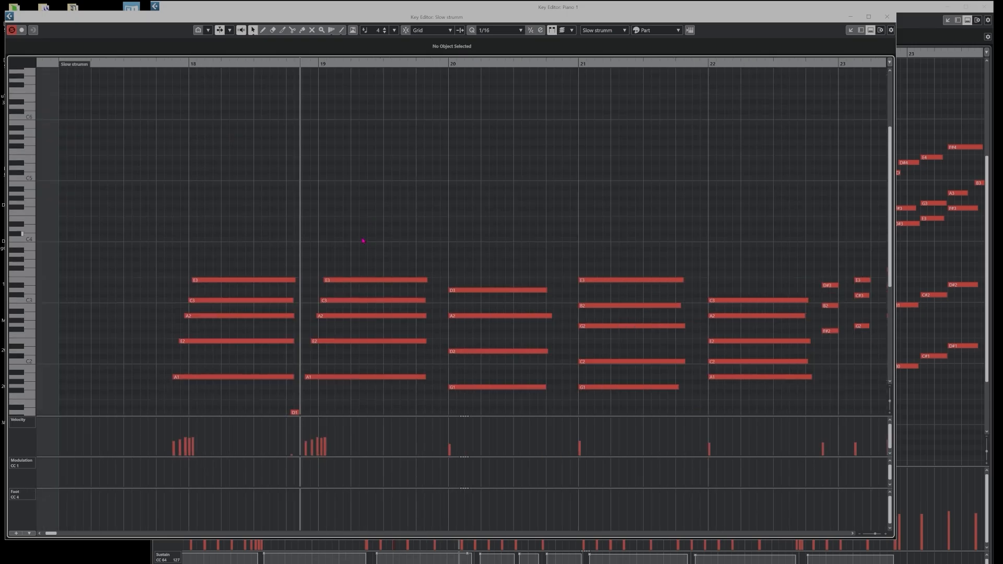
drag(360, 236, 384, 405)
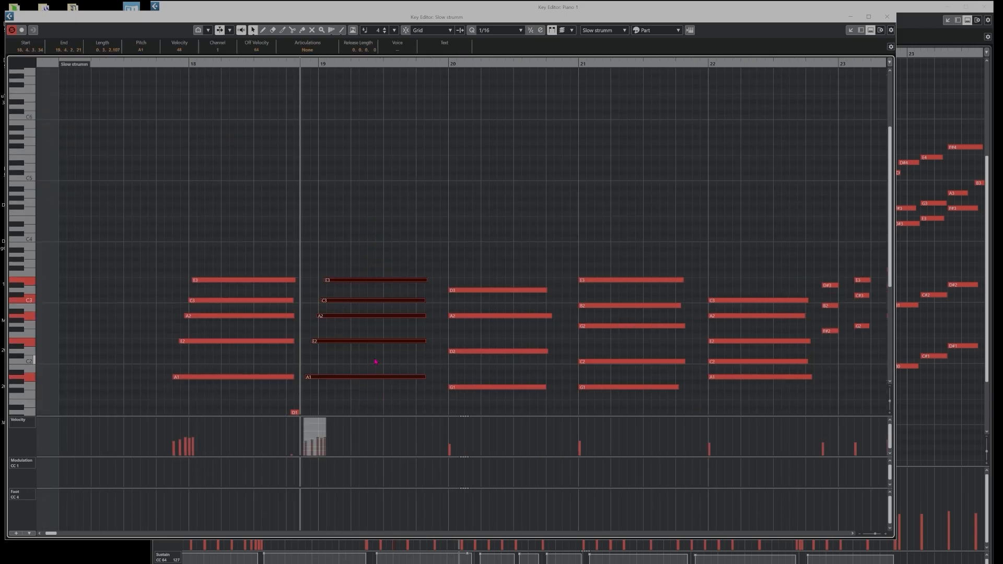
drag(348, 377, 348, 351)
click(366, 331)
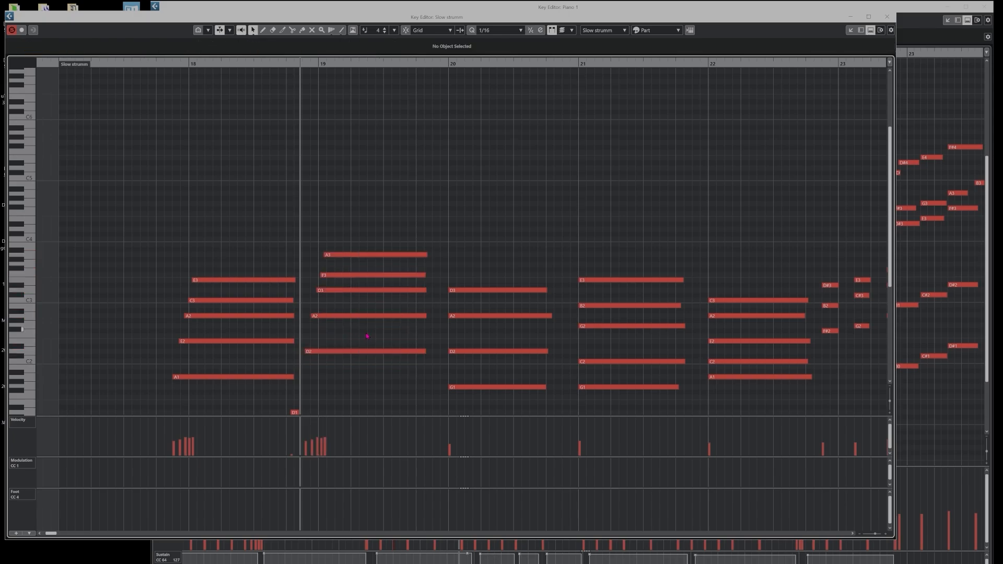
- Lower the bar 19 strum's F3 note to E3 and its top A3 note to F#3
click(346, 317)
click(335, 289)
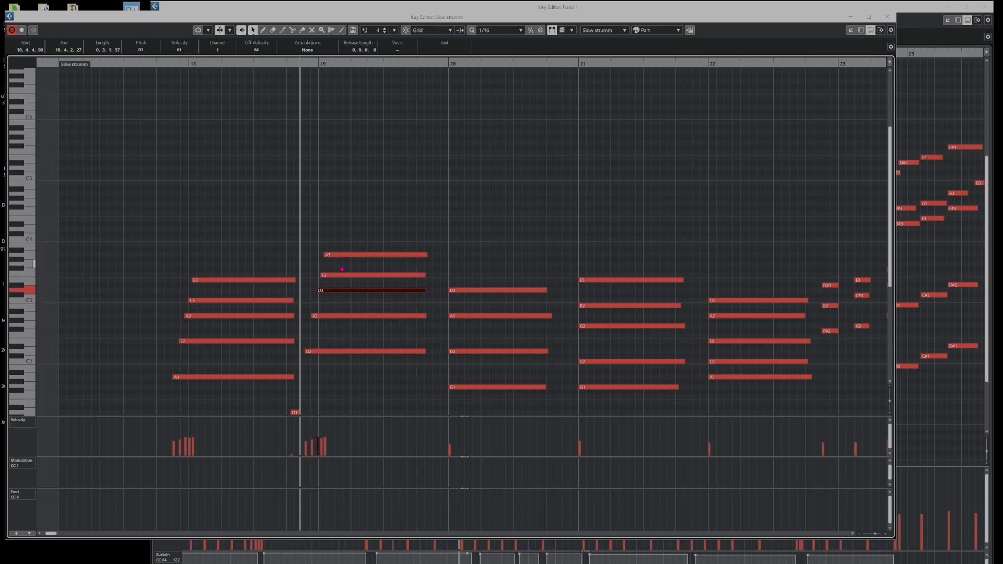
click(348, 276)
drag(350, 276, 349, 281)
click(345, 241)
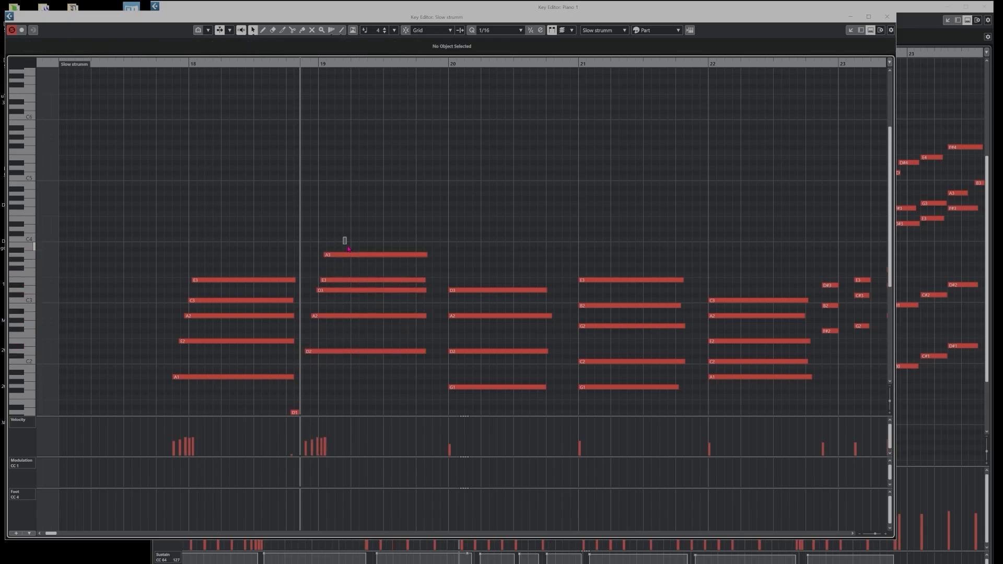
click(340, 255)
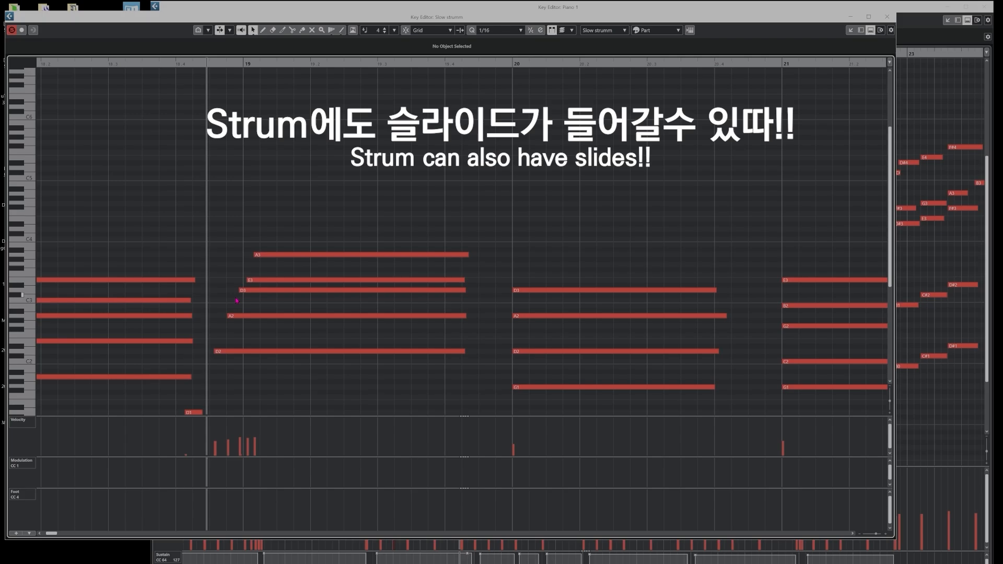
click(259, 282)
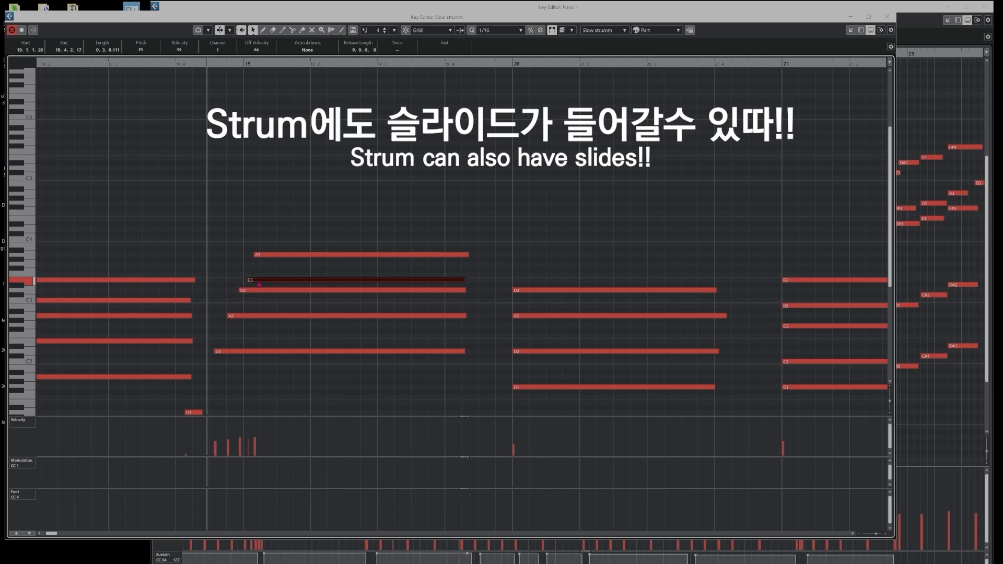
drag(263, 254, 263, 270)
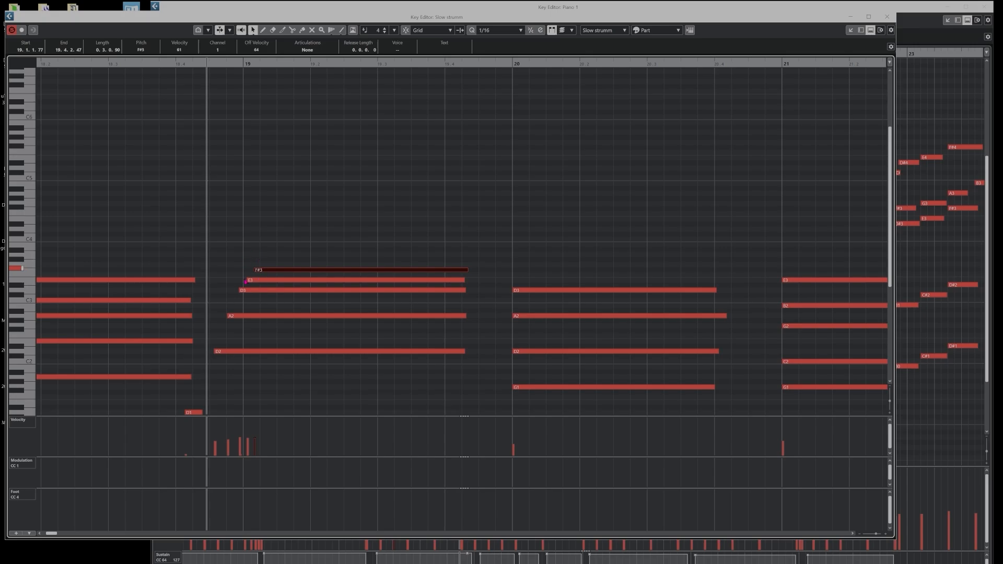
- Delete the bar 19 strum's top note and raise the two notes below it, D3 to E3 and E3 to F#3
mouse_move(269, 252)
mouse_down()
mouse_move(280, 274)
mouse_move(260, 287)
mouse_move(275, 284)
mouse_move(262, 271)
mouse_up()
key(Delete)
click(261, 275)
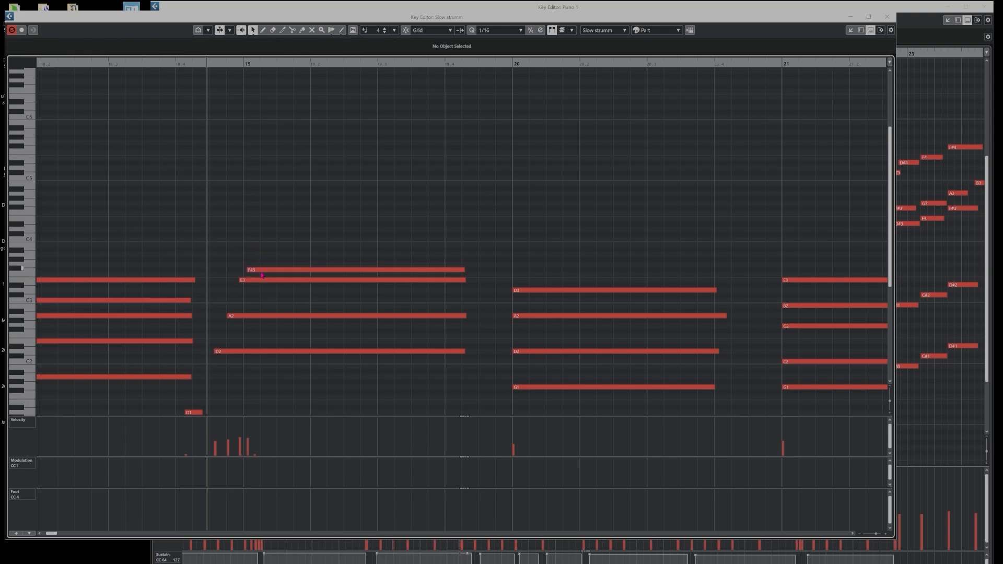
- Shorten the bar 19 E3 note and start the F#3 note slightly later so they overlap briefly as a slide
drag(462, 280, 254, 270)
click(249, 270)
- Delete the last two B6 pick-sound notes above the bar 19 strum
scroll(262, 235, up, 5)
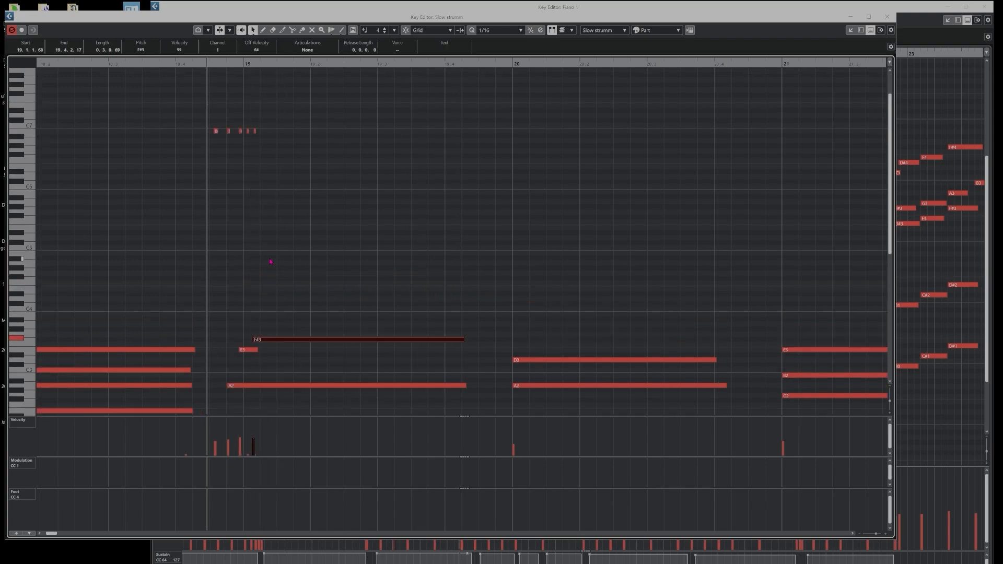
drag(252, 159, 267, 193)
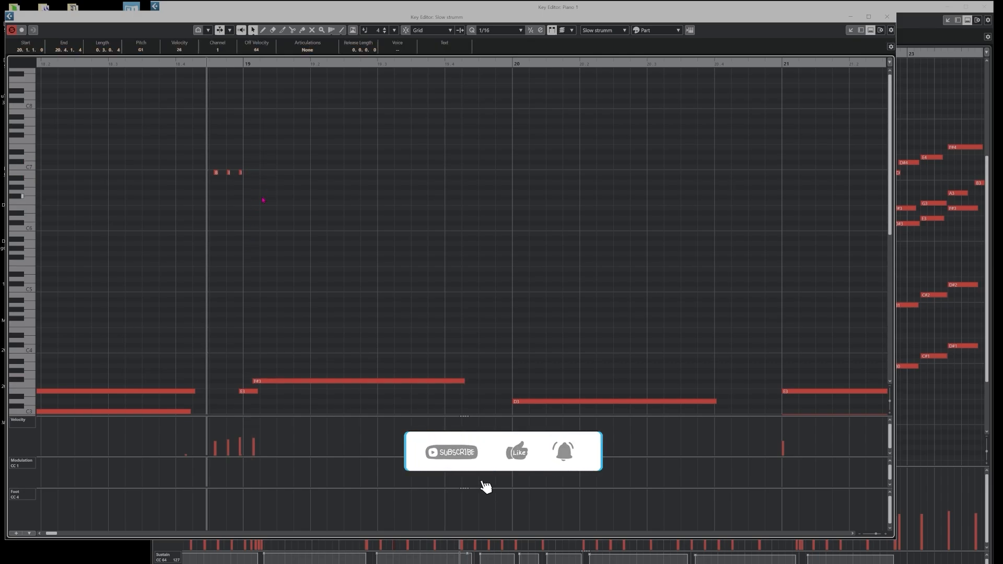
scroll(262, 209, down, 10)
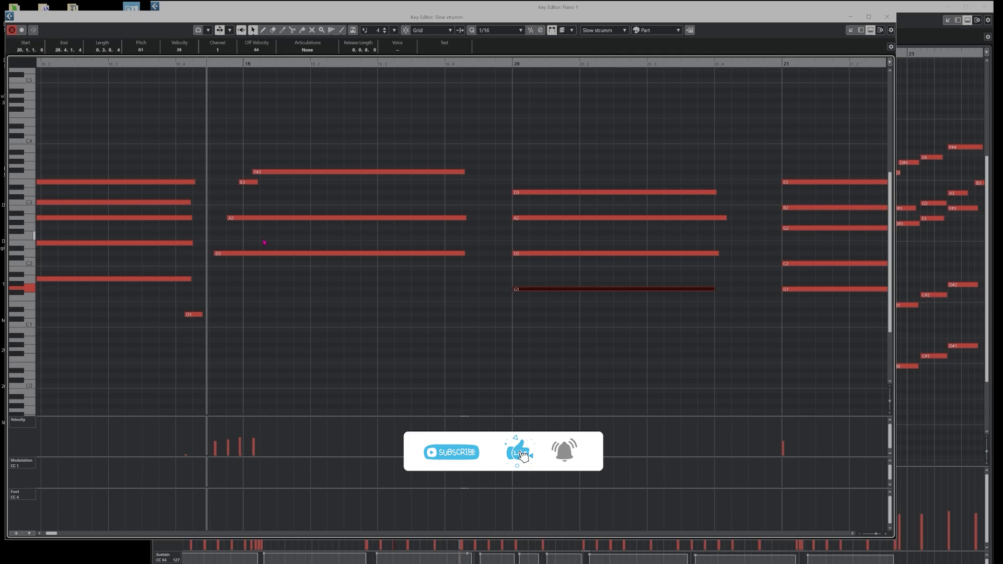
- Audition the A2 and F#3 notes in bar 19 and play back the strum with its slide
click(275, 218)
click(275, 172)
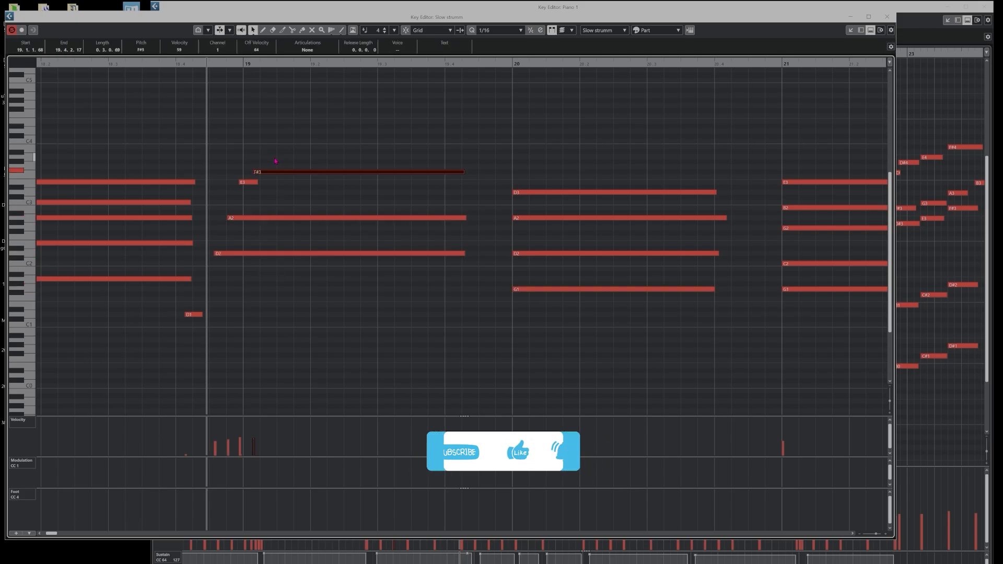
click(316, 129)
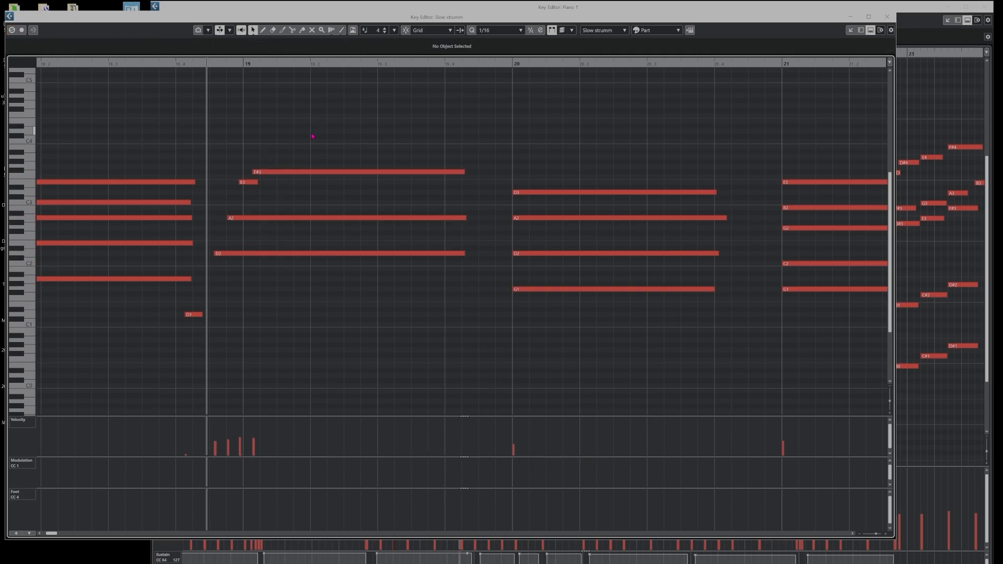
key(space)
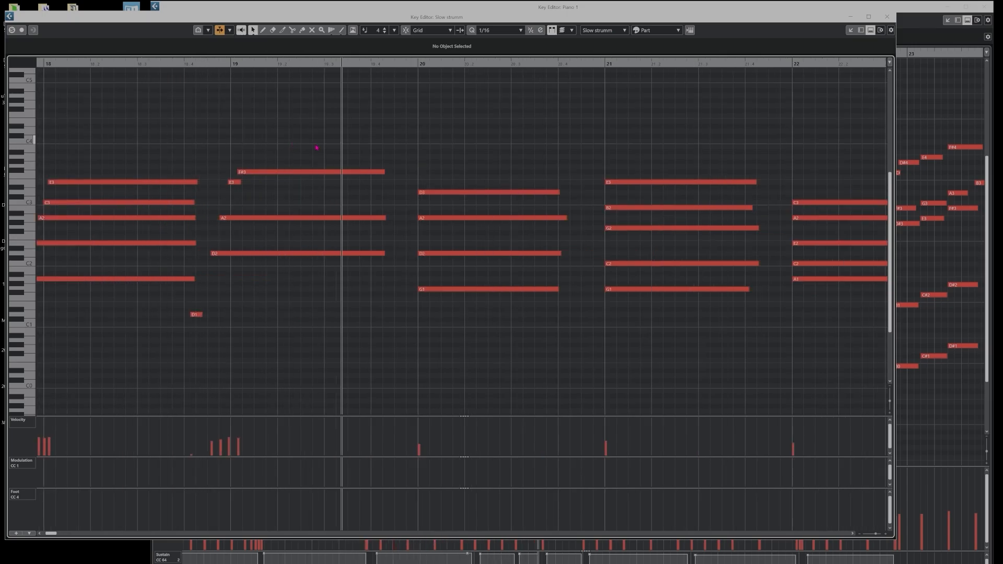
key(space)
- Delete the block chord in bar 20
drag(336, 225, 394, 396)
key(Delete)
scroll(184, 187, up, 5)
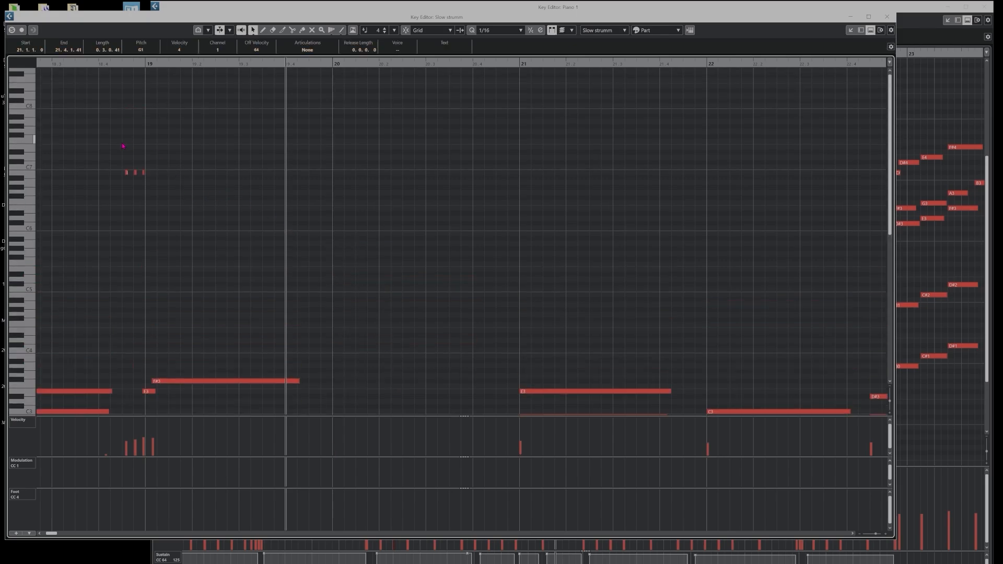
scroll(123, 146, down, 4)
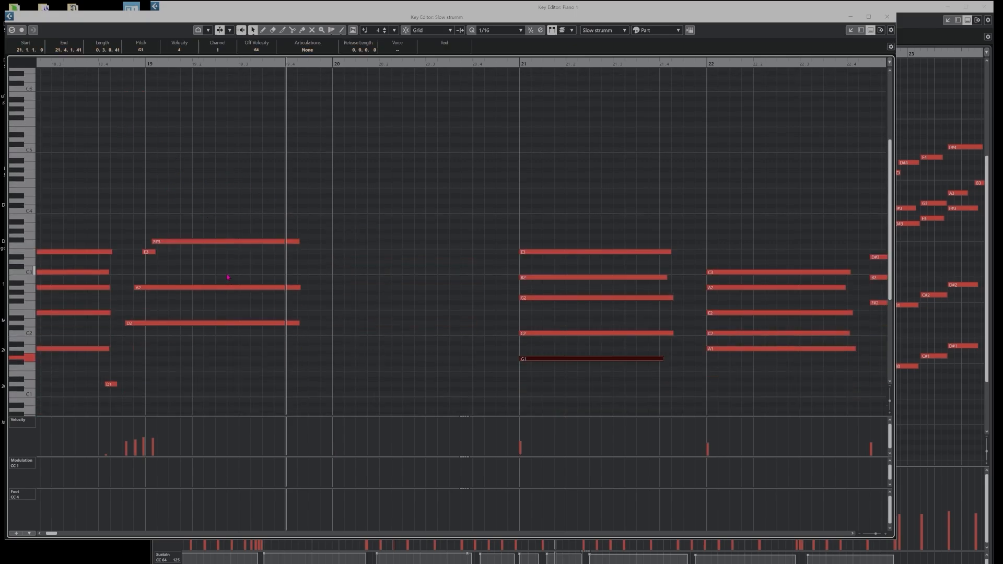
- Copy the bar 18 strum with its B6 pick-sound notes to bar 20 and transpose the copied chord down two semitones
key(g)
key(g)
scroll(334, 264, right, 1)
scroll(169, 234, up, 4)
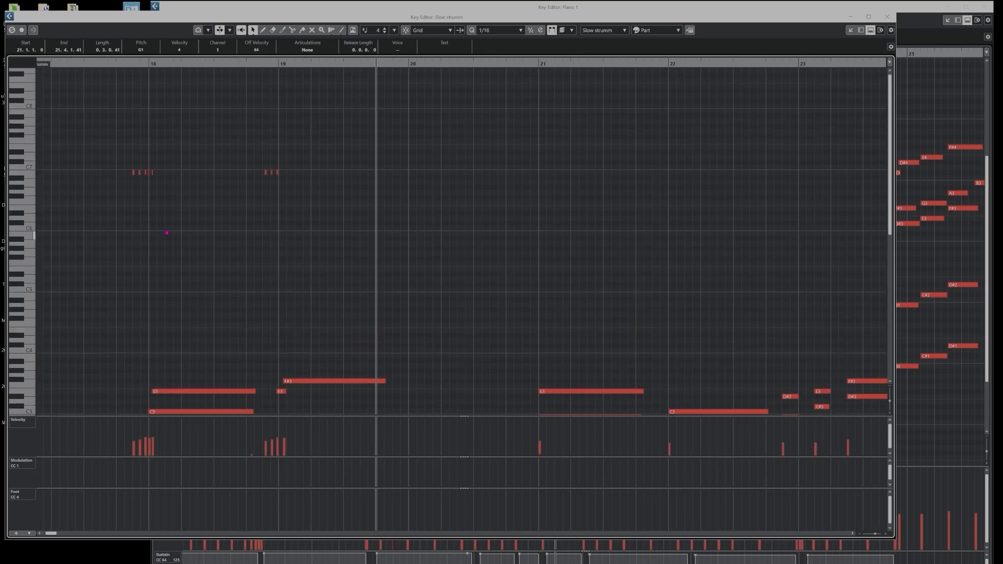
drag(111, 152, 479, 328)
scroll(188, 220, down, 6)
click(466, 255)
key(Down)
key(Down)
click(446, 271)
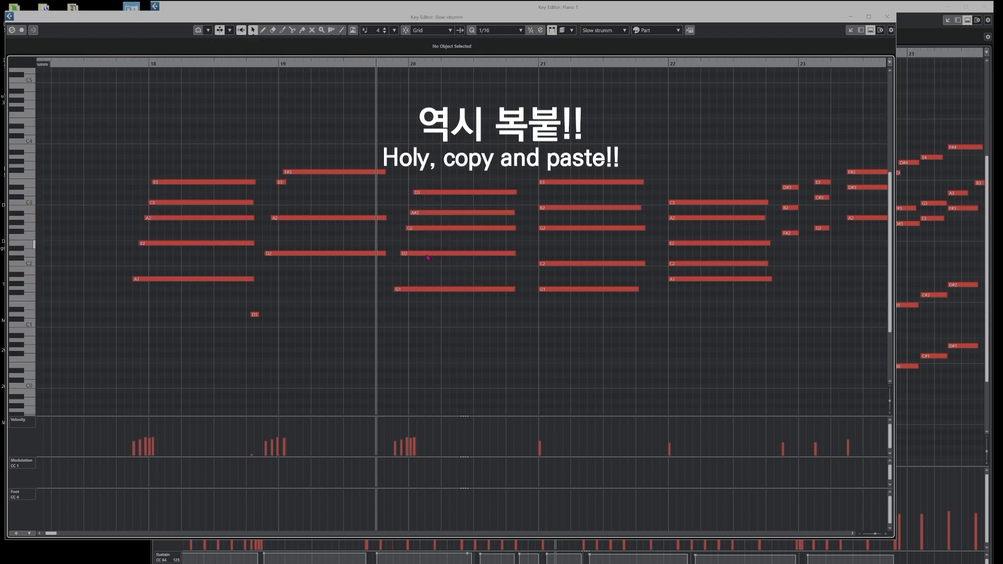
- Revoice the upper three notes of the bar 20 strum to A2, D3 and G3
click(422, 253)
click(428, 224)
click(430, 214)
key(Down)
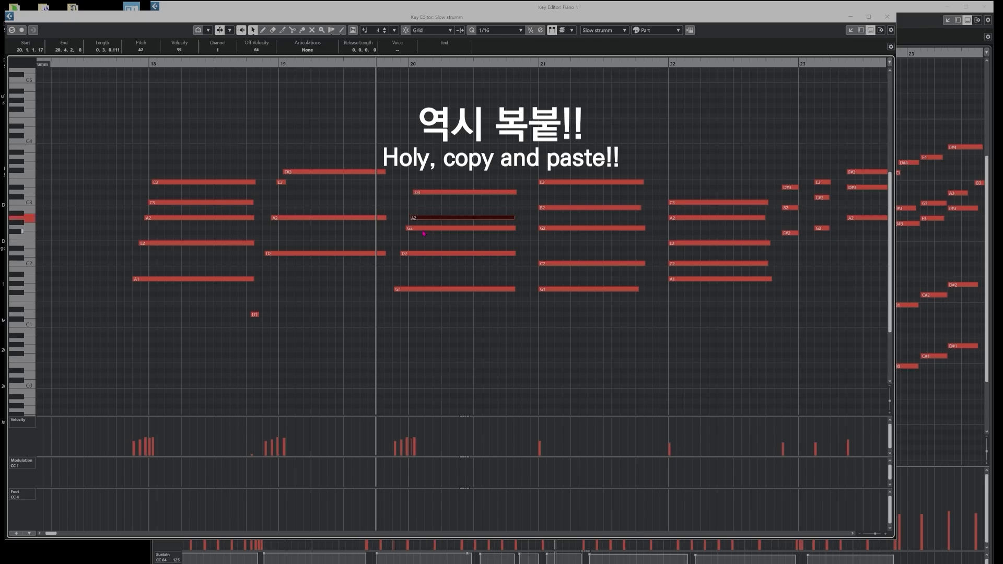
key(Up)
key(Up)
click(416, 223)
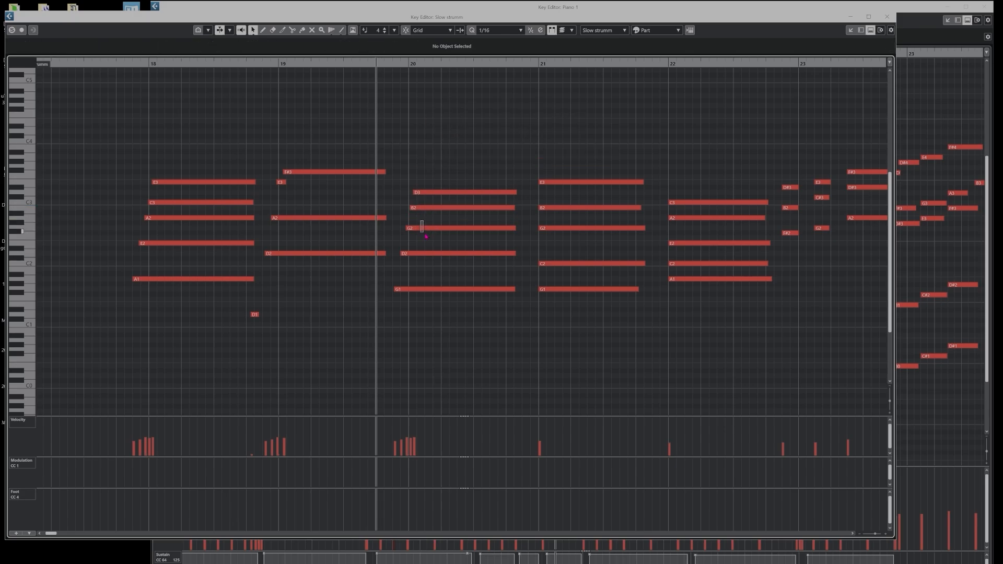
click(418, 228)
key(Up)
key(Up)
click(431, 209)
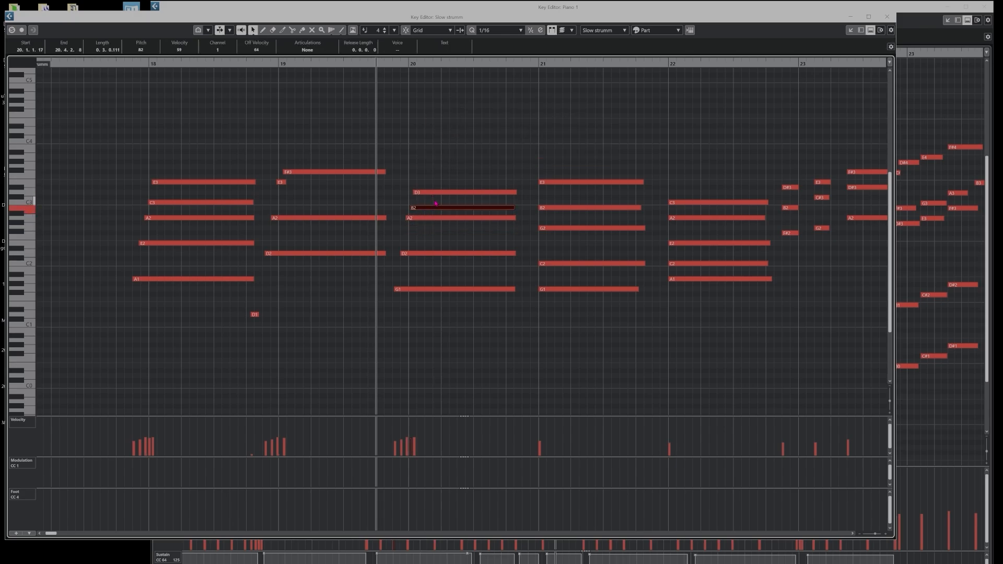
drag(451, 195, 438, 181)
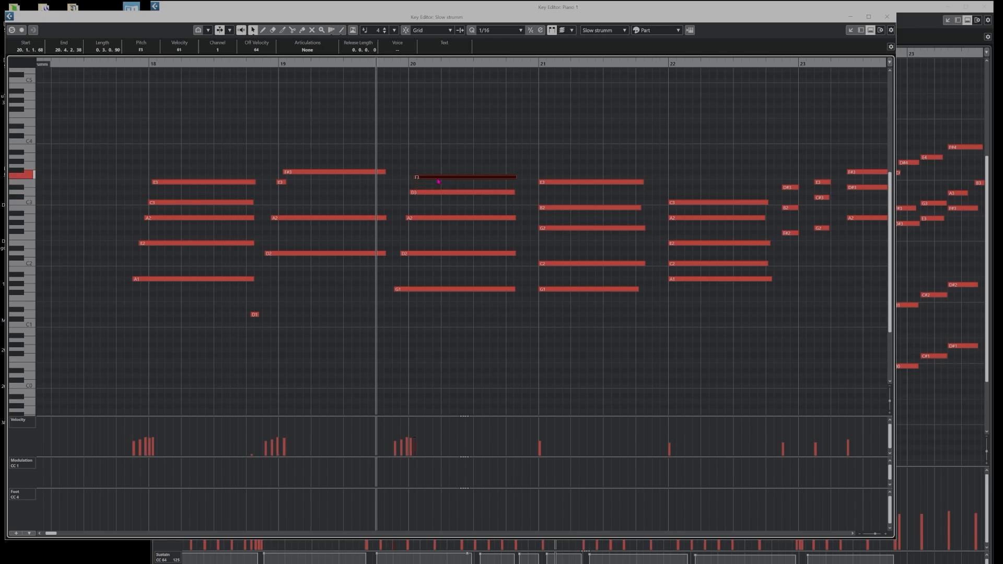
scroll(427, 189, up, 8)
scroll(425, 209, down, 11)
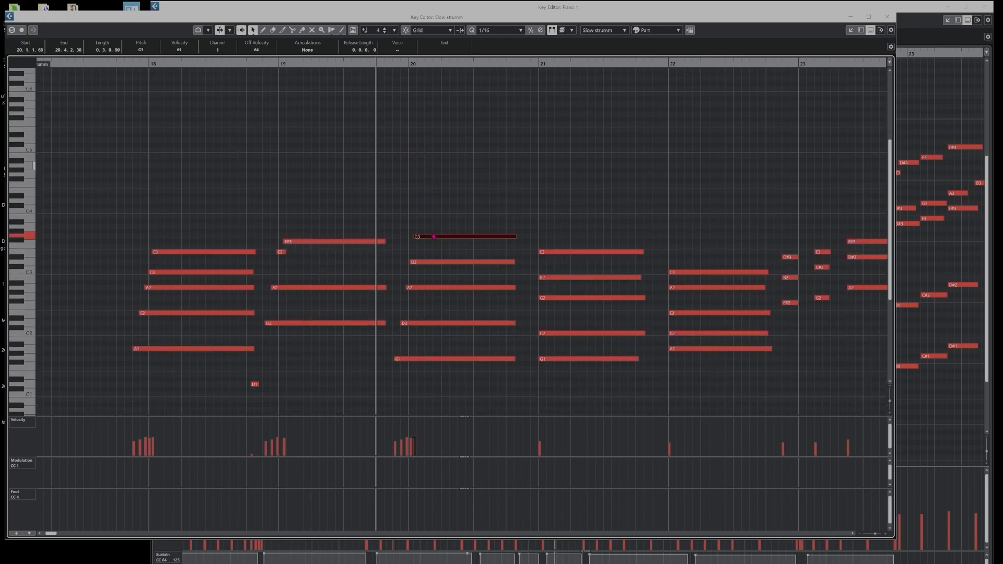
- Add D1 mute key-switch notes at the ends of the bar 19 and bar 20 strums and play back the result
scroll(408, 251, up, 2)
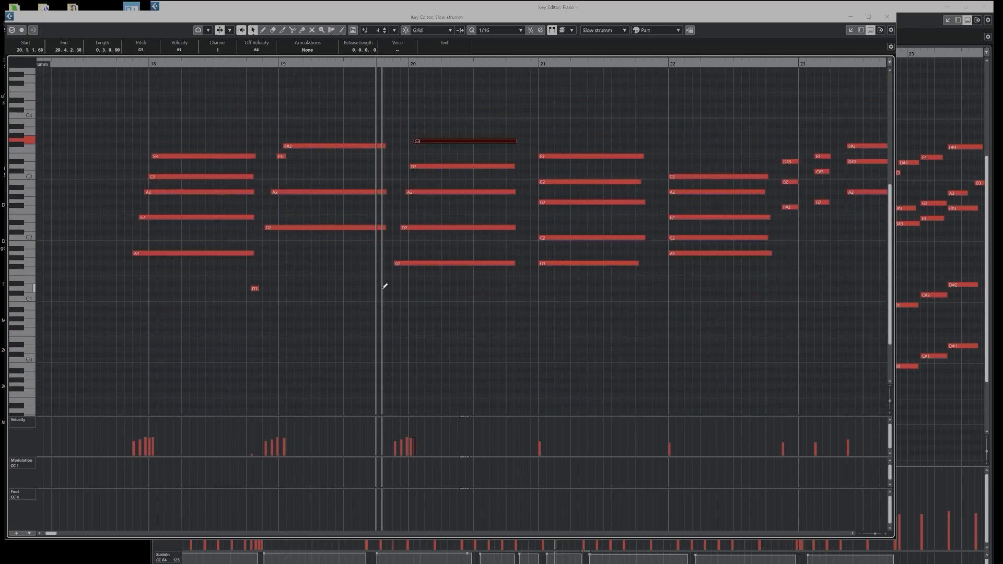
click(383, 288)
click(512, 289)
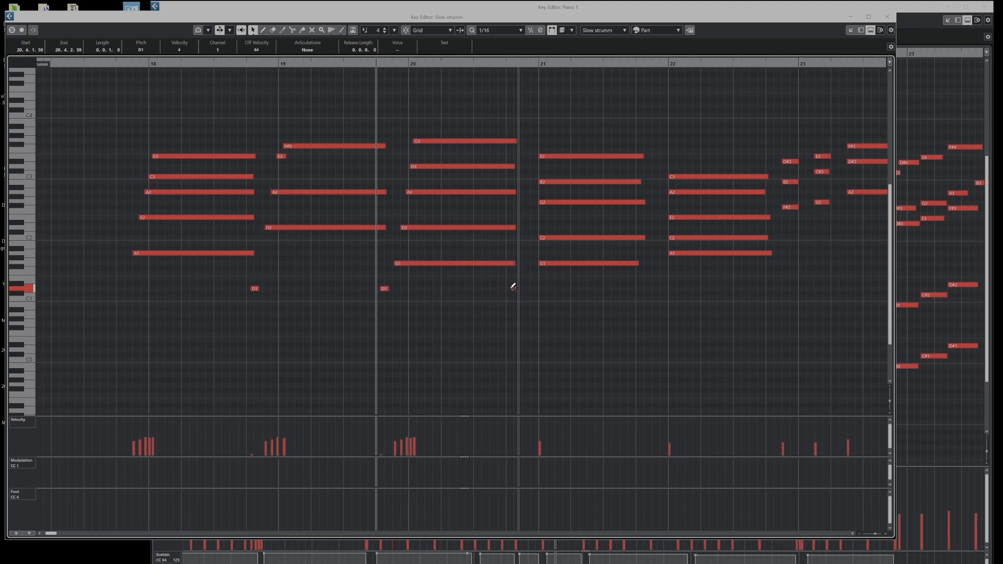
click(462, 120)
key(space)
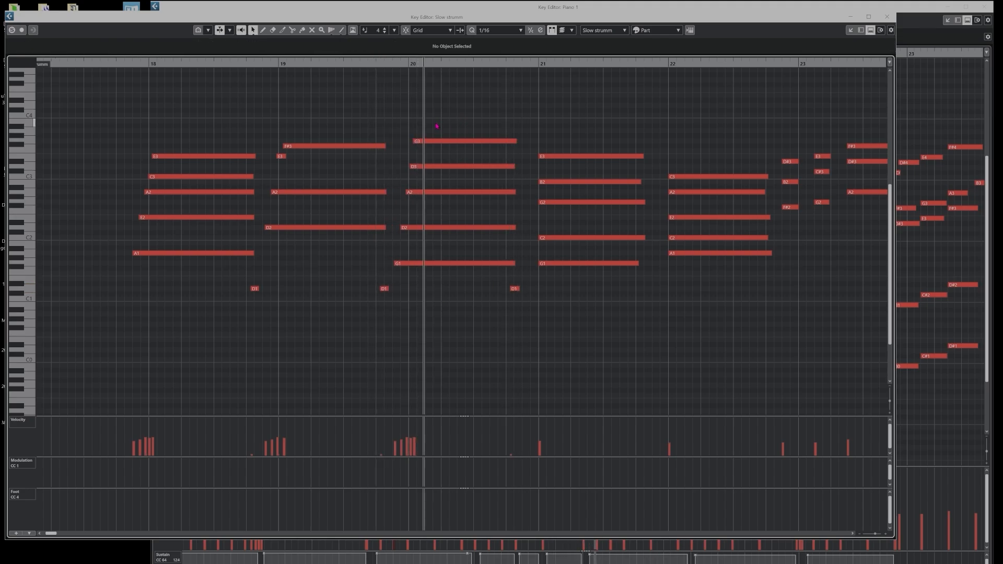
key(space)
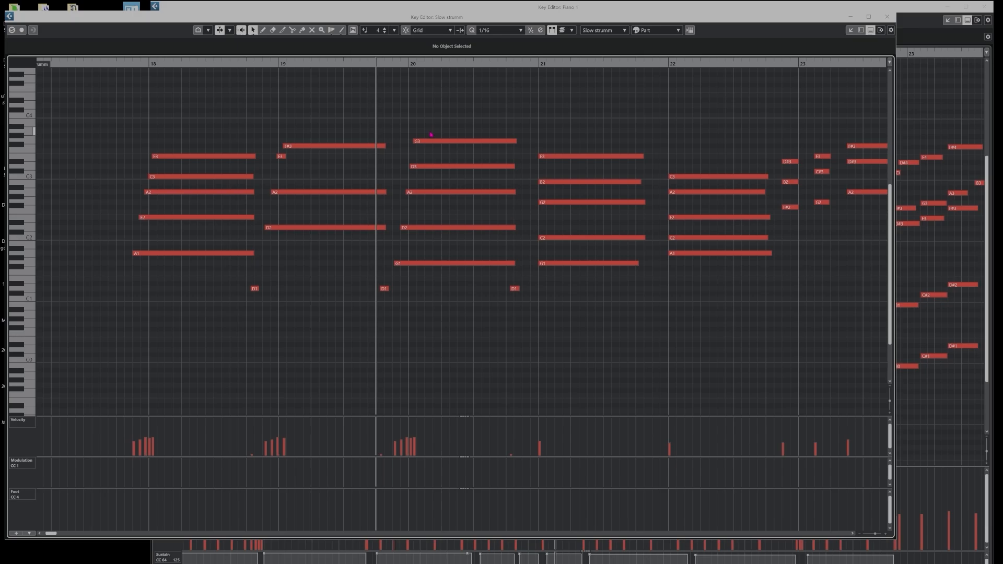
- Delete the top G3 note of the bar 20 strum and its matching last B6 pick-sound note
click(446, 138)
scroll(444, 149, up, 1)
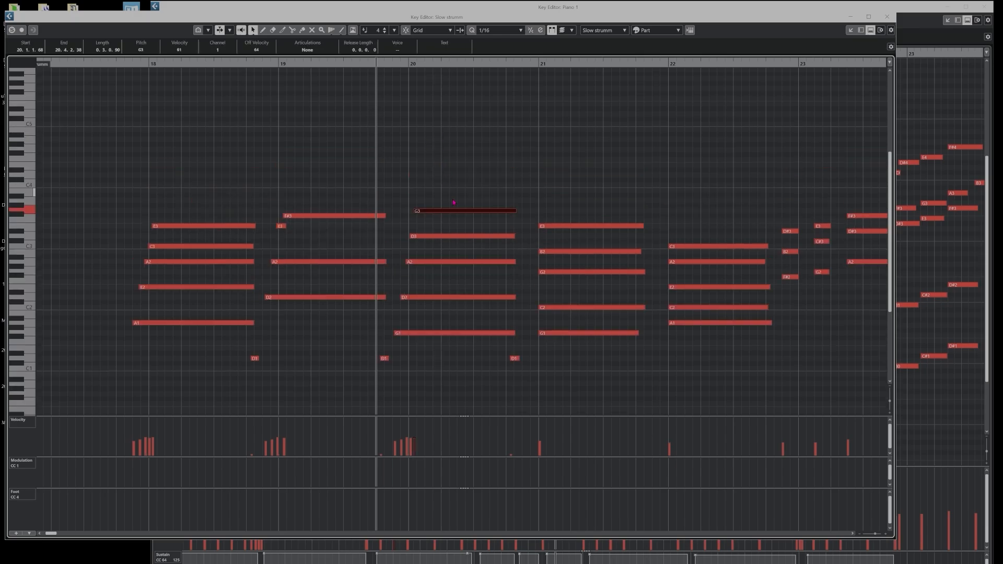
drag(439, 188, 458, 220)
key(Delete)
scroll(428, 166, up, 2)
click(413, 147)
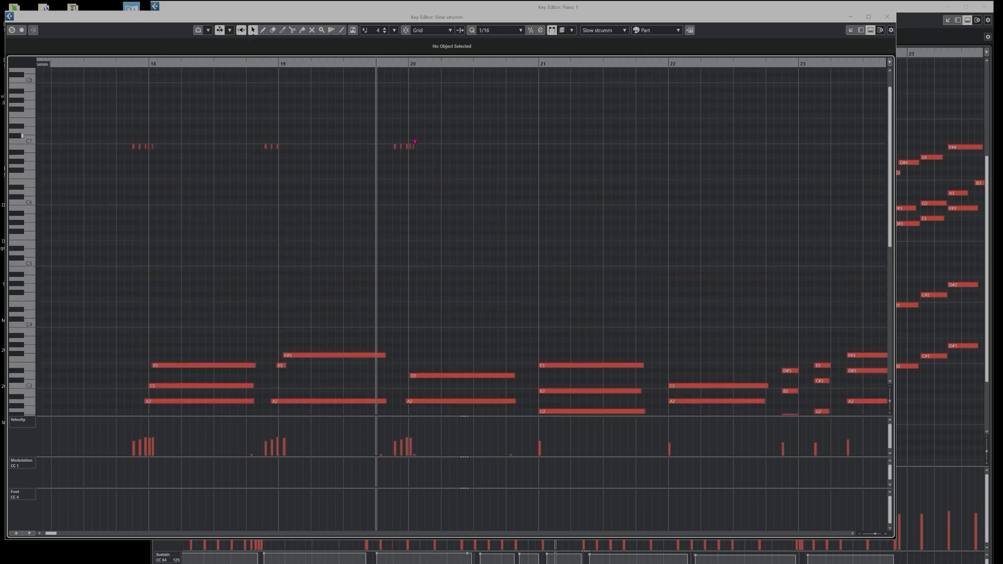
scroll(491, 215, down, 3)
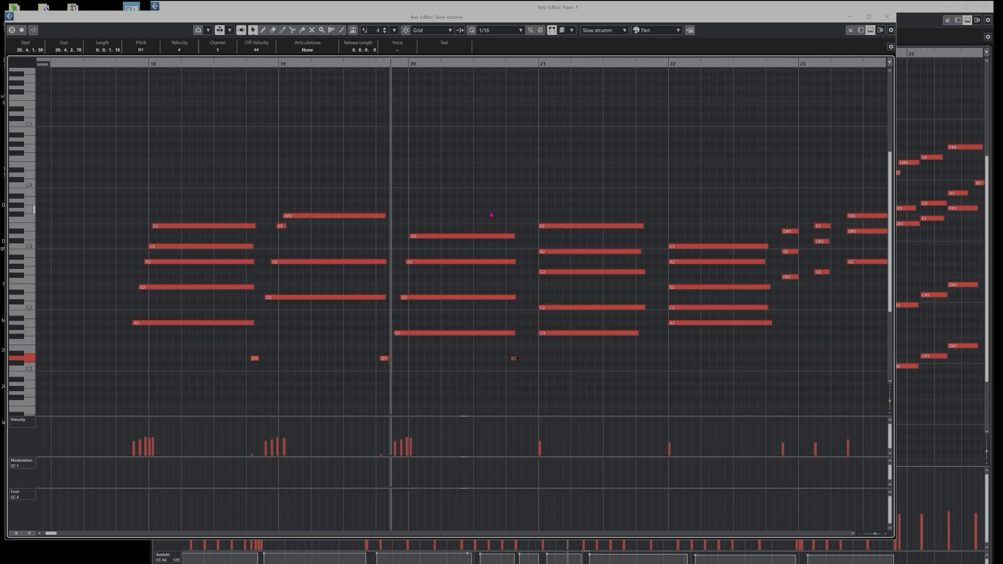
- Lower the velocity of the G1 note that starts the bar 20 strum
scroll(355, 230, right, 3)
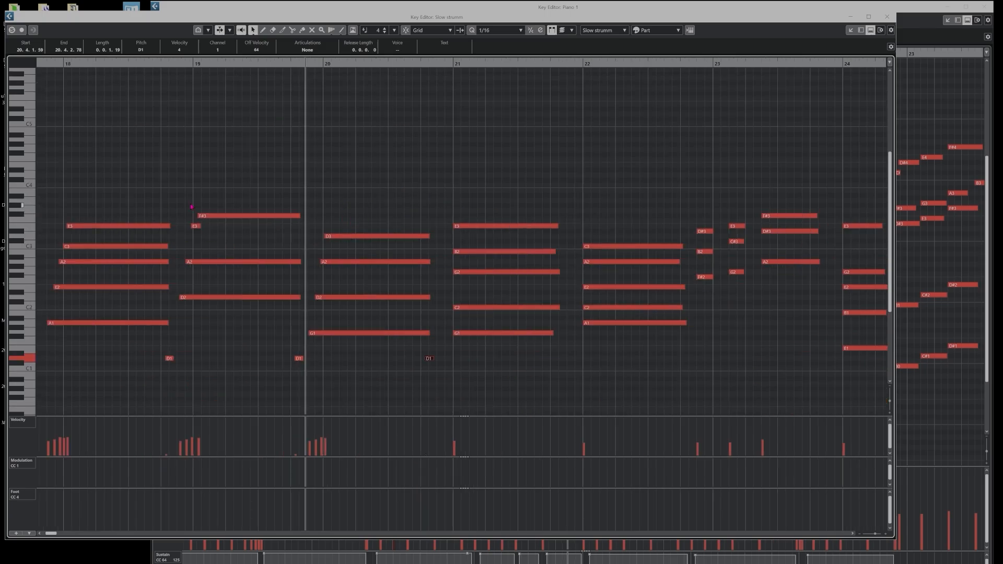
scroll(228, 321, right, 3)
click(229, 321)
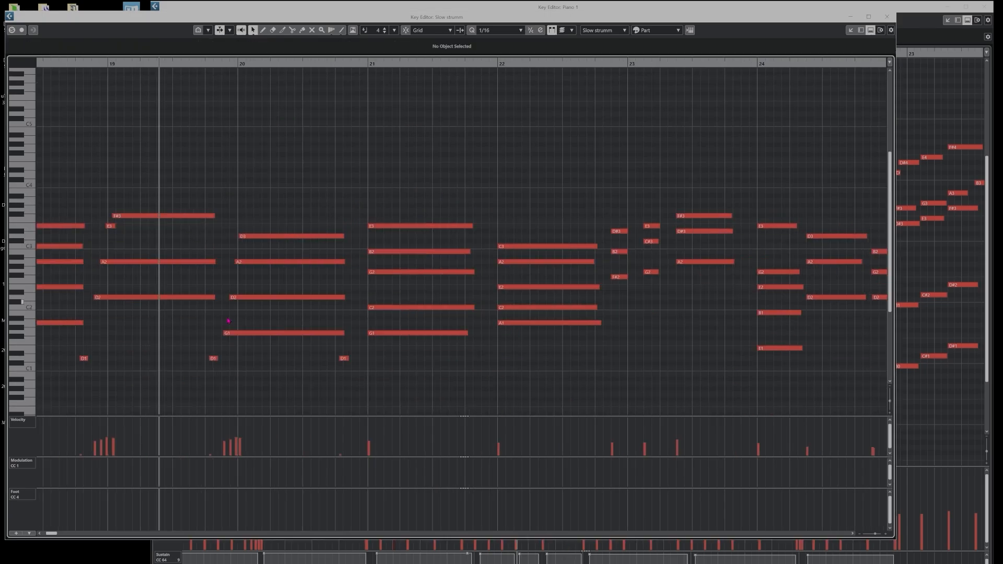
click(254, 333)
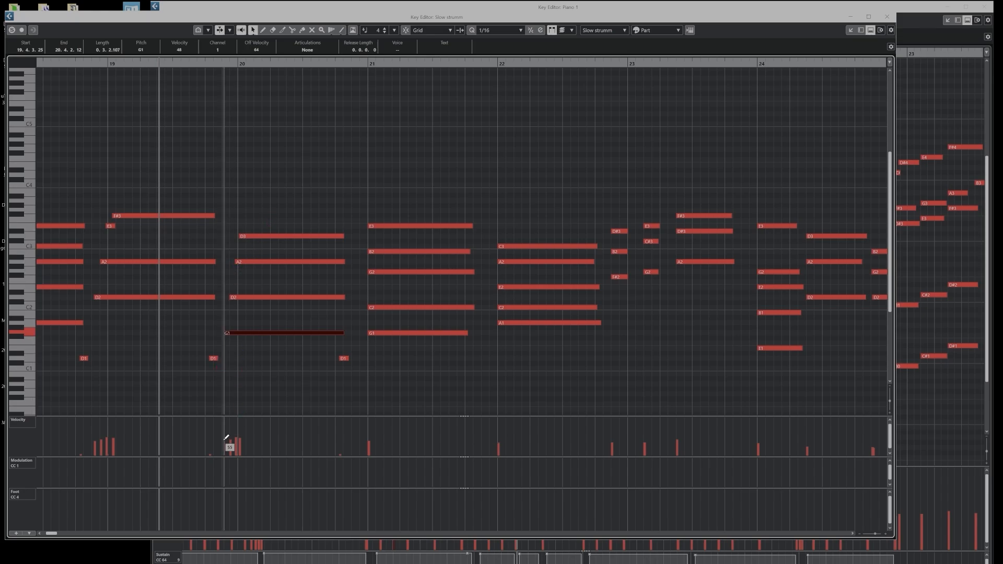
drag(225, 441, 225, 448)
- Replace the block chord in bar 21 with a copy of the bar 20 strum and its pick-sound notes
drag(312, 212, 345, 392)
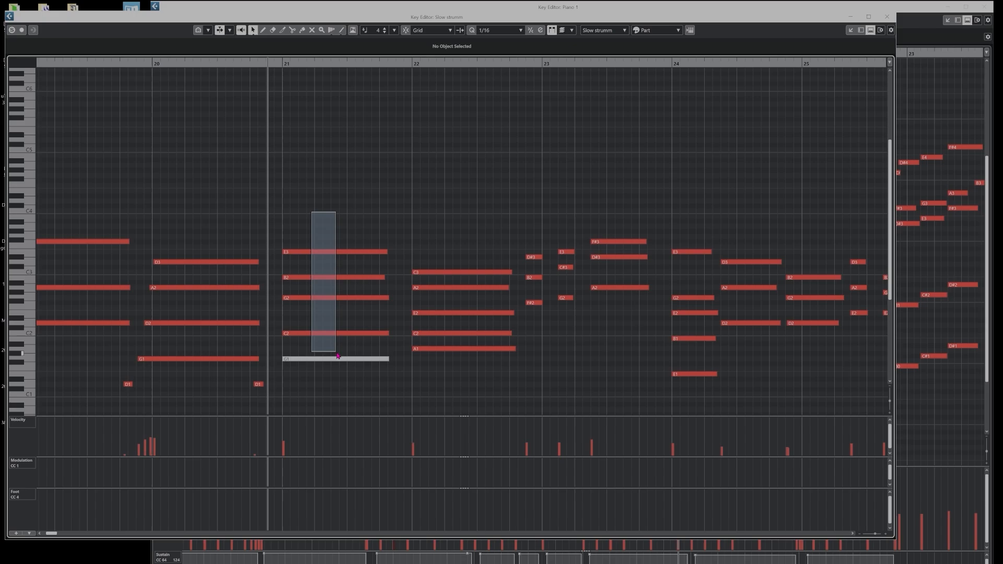
key(Delete)
scroll(209, 248, up, 2)
drag(122, 138, 309, 361)
scroll(201, 235, down, 2)
click(318, 180)
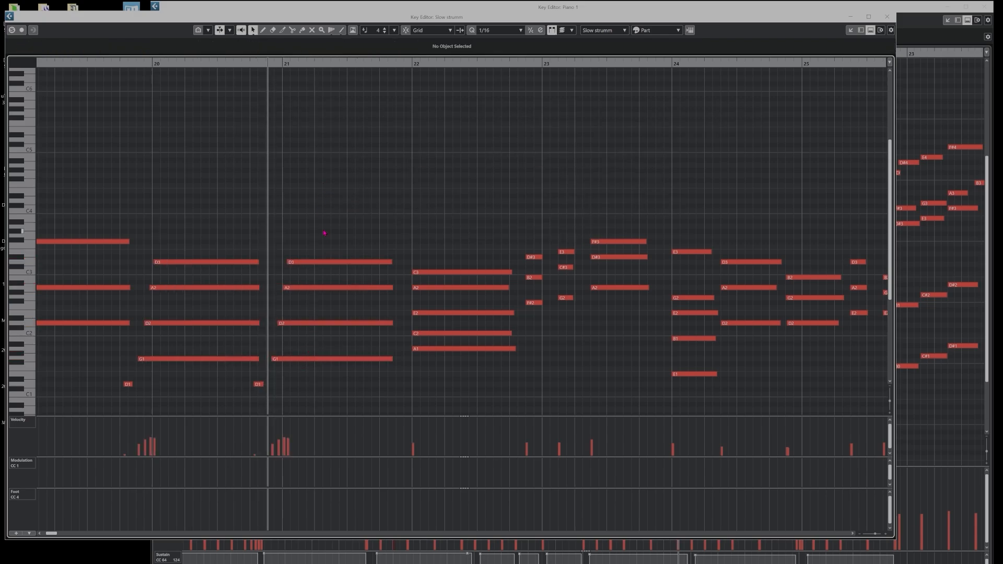
- Transpose the copied strum in bar 21 up five semitones so it starts on C2
drag(321, 220, 348, 390)
key(Up)
key(Up)
key(Up)
key(Up)
key(Up)
key(Up)
key(Down)
click(312, 312)
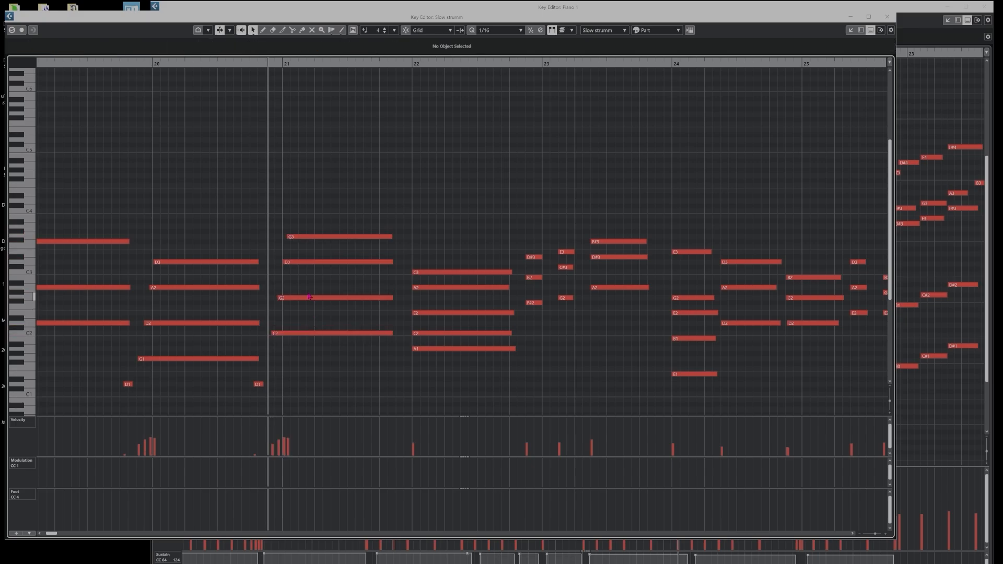
- Lower the top two notes of the bar 21 strum by three semitones each, to B2 and E3
drag(310, 288, 318, 303)
drag(315, 252, 319, 271)
key(Down)
key(Down)
key(Down)
drag(314, 216, 329, 255)
key(Down)
key(Down)
key(Down)
scroll(293, 236, up, 2)
- Add a D1 mute key-switch note at the end of the bar 21 strum and play back the bar
scroll(308, 240, down, 3)
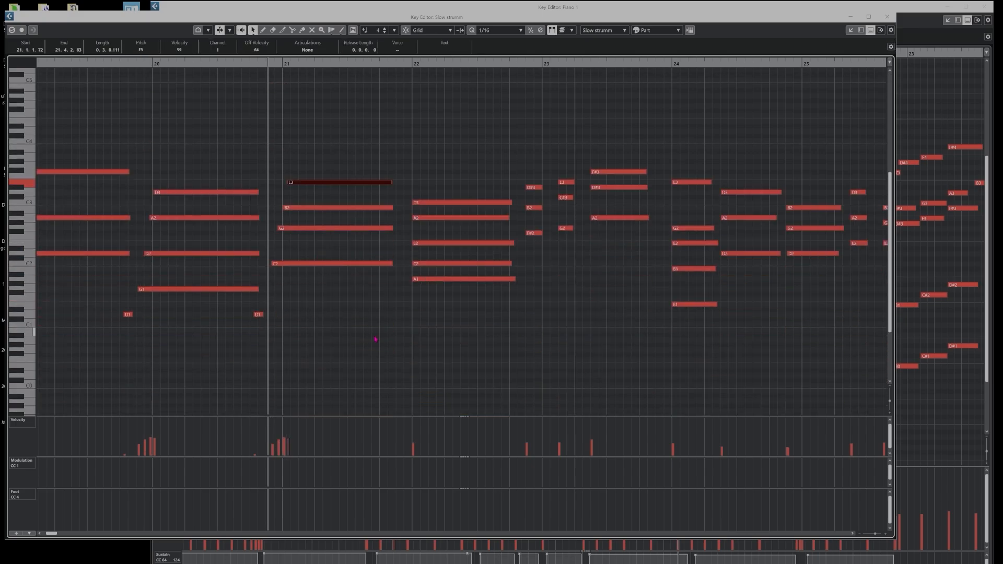
click(392, 314)
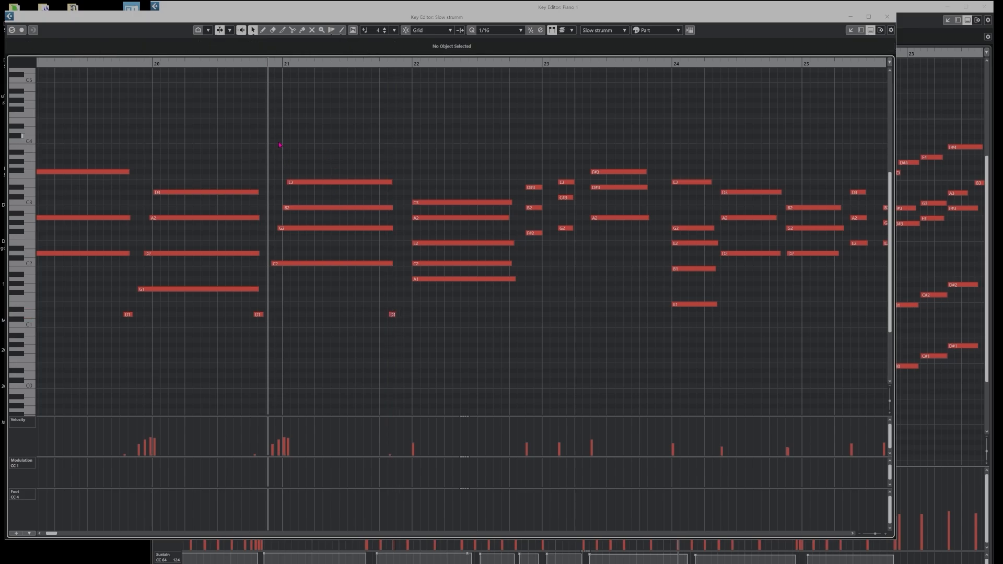
click(266, 164)
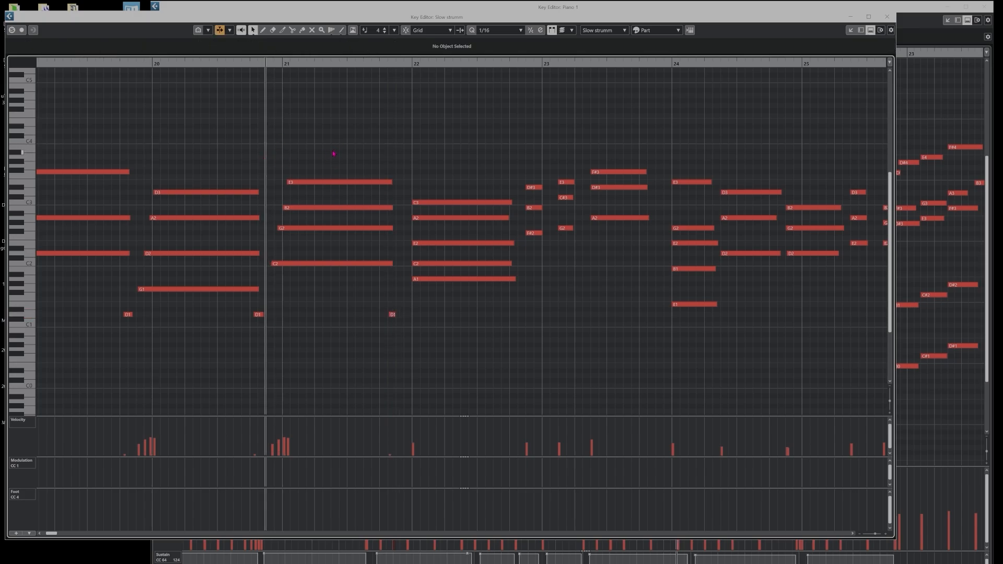
key(space)
scroll(376, 178, up, 2)
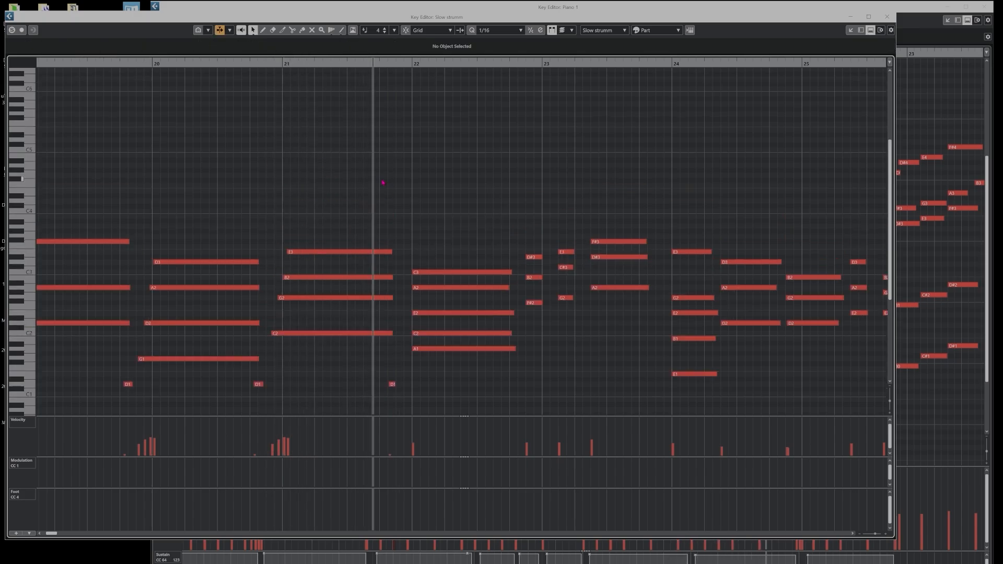
key(g)
key(space)
drag(420, 228, 413, 270)
drag(408, 262, 412, 285)
mouse_move(409, 286)
mouse_down()
mouse_move(410, 341)
mouse_move(413, 280)
mouse_up()
drag(413, 244, 414, 255)
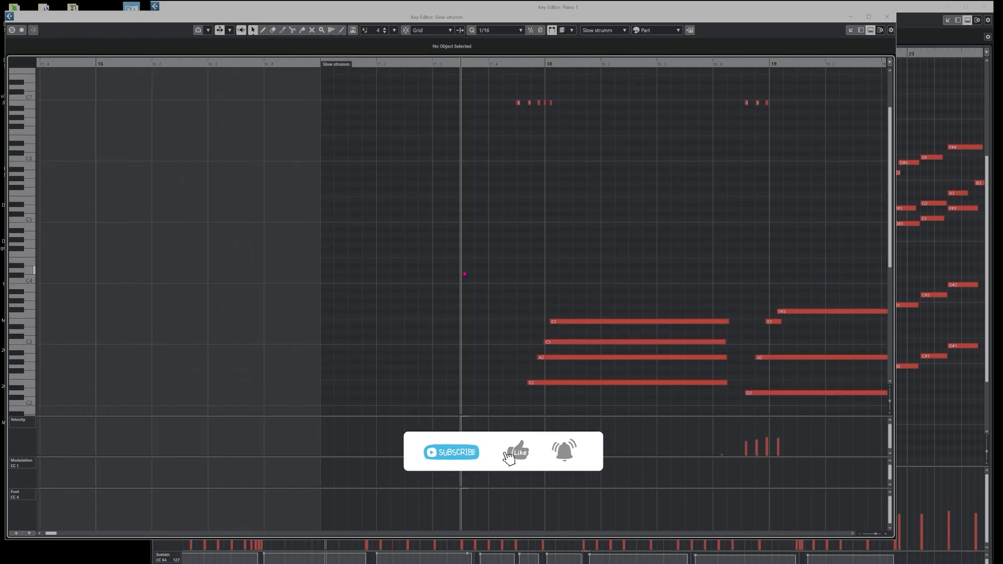
- Add a G#5 fret-position key-switch note before bar 18, starting slightly ahead of the strum's first note
scroll(358, 233, right, 2)
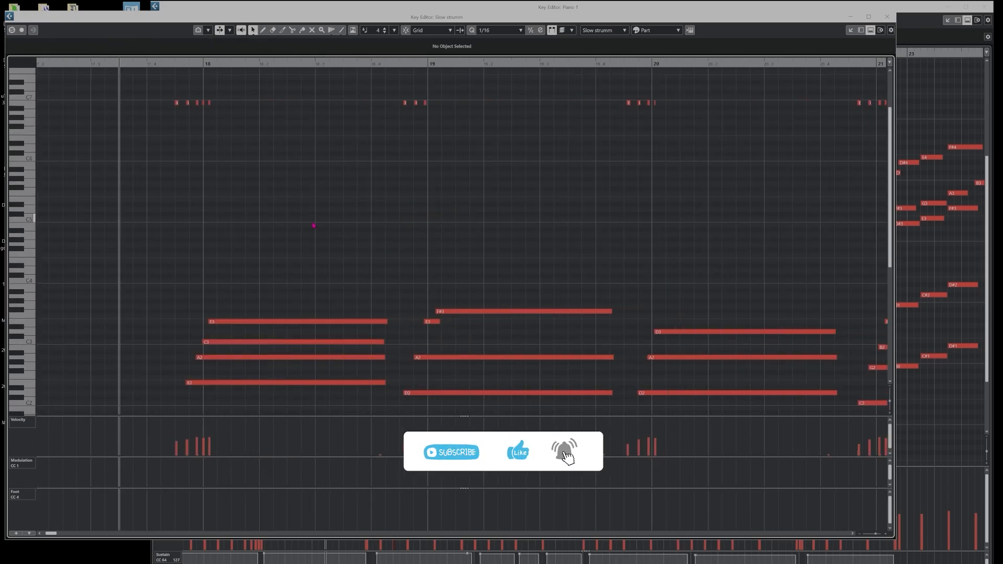
scroll(313, 225, right, 2)
scroll(200, 211, down, 3)
scroll(158, 166, up, 3)
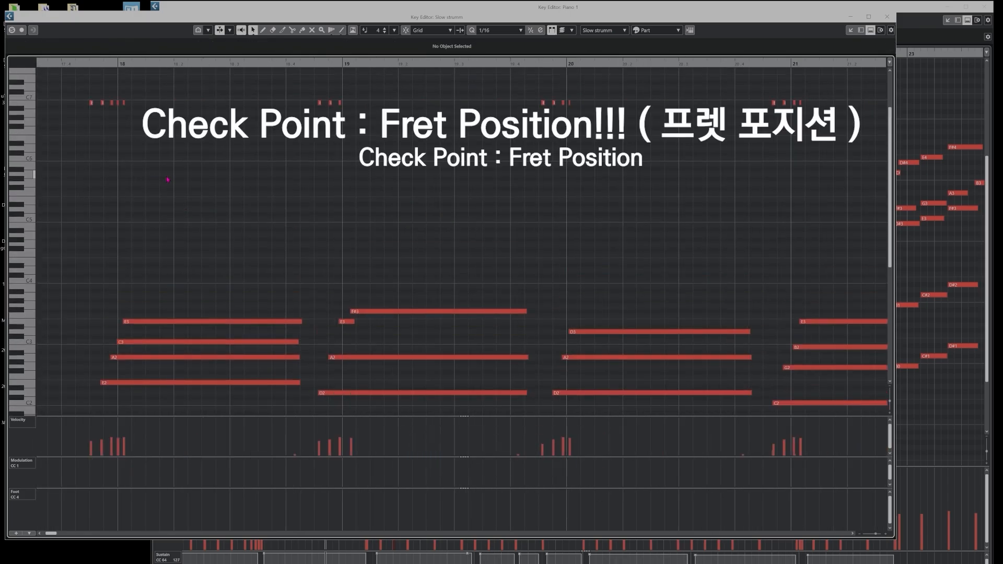
mouse_move(83, 168)
mouse_down()
mouse_move(95, 169)
mouse_move(93, 183)
mouse_up()
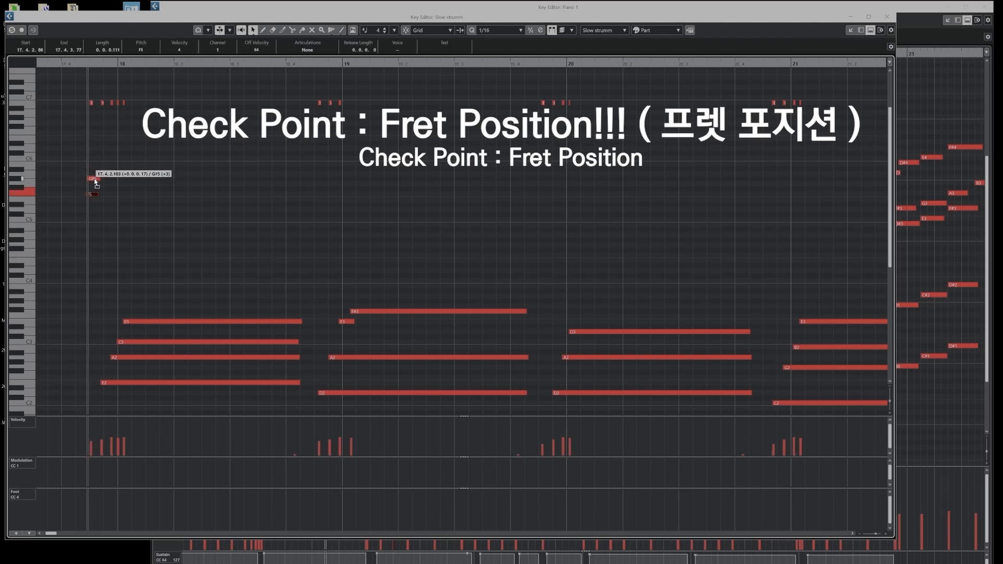
drag(96, 183, 85, 178)
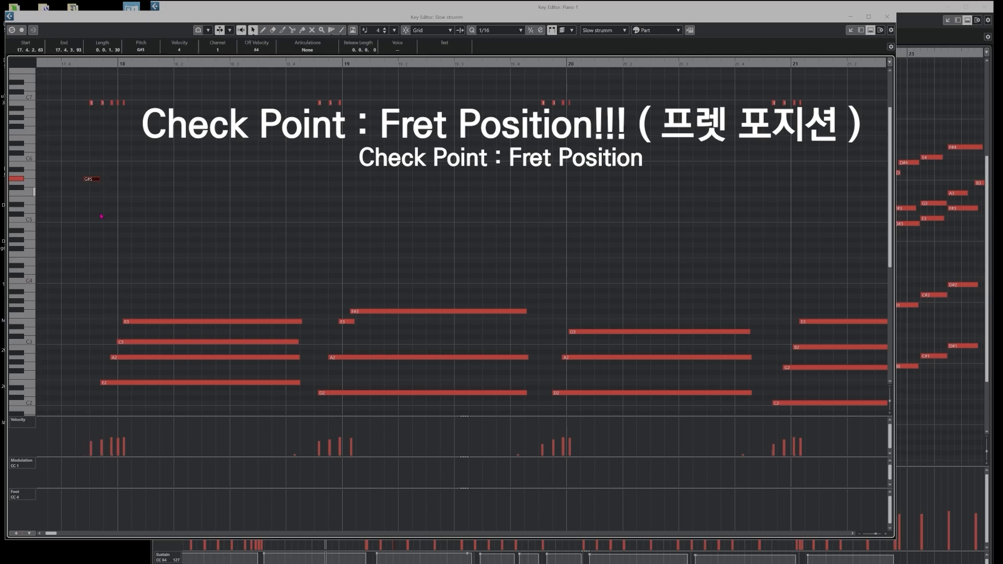
scroll(132, 187, down, 3)
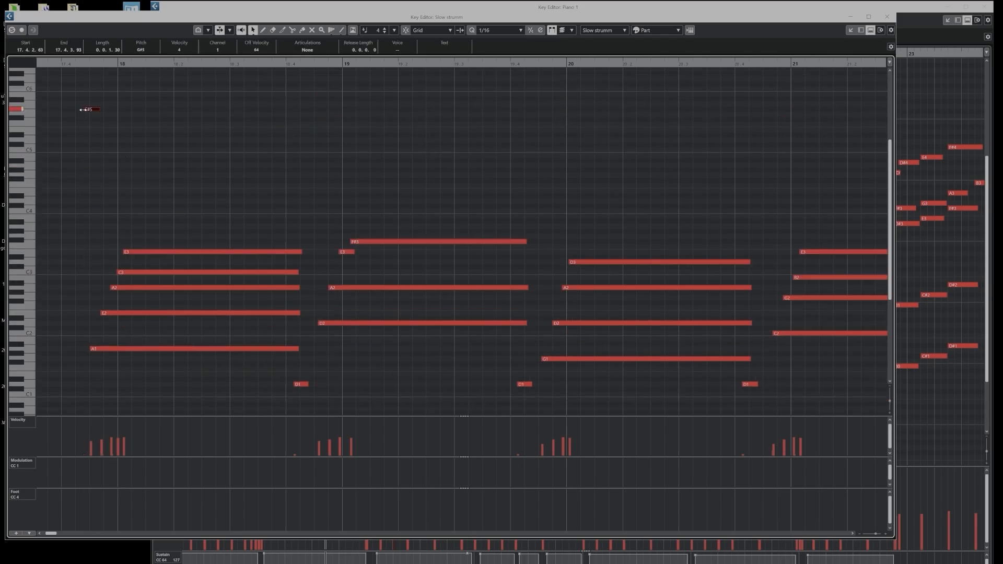
drag(81, 109, 79, 109)
drag(135, 144, 184, 341)
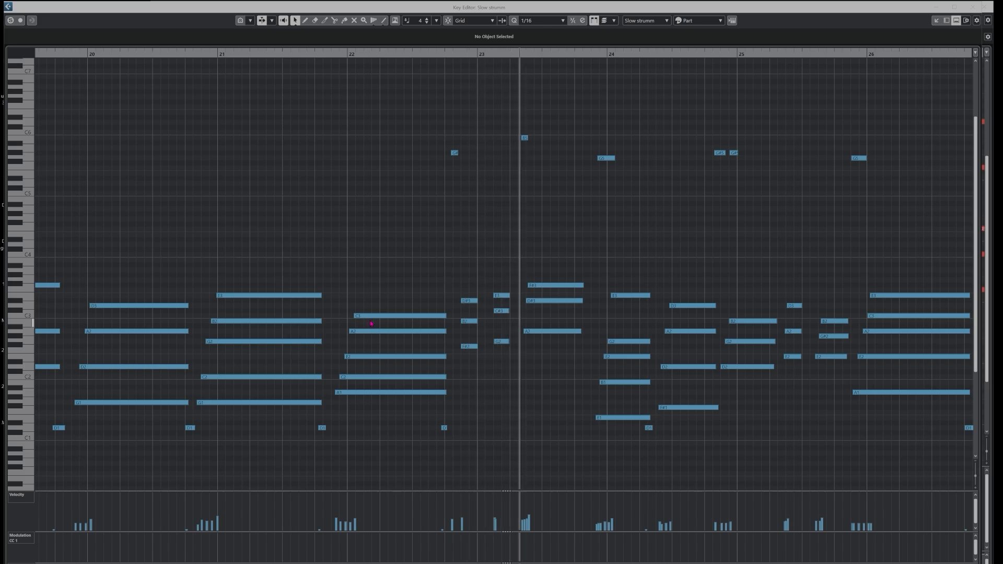
- Examine the finished strums and their fret-position key switches in bars 23 to 26 up close
click(555, 228)
key(h)
key(h)
key(h)
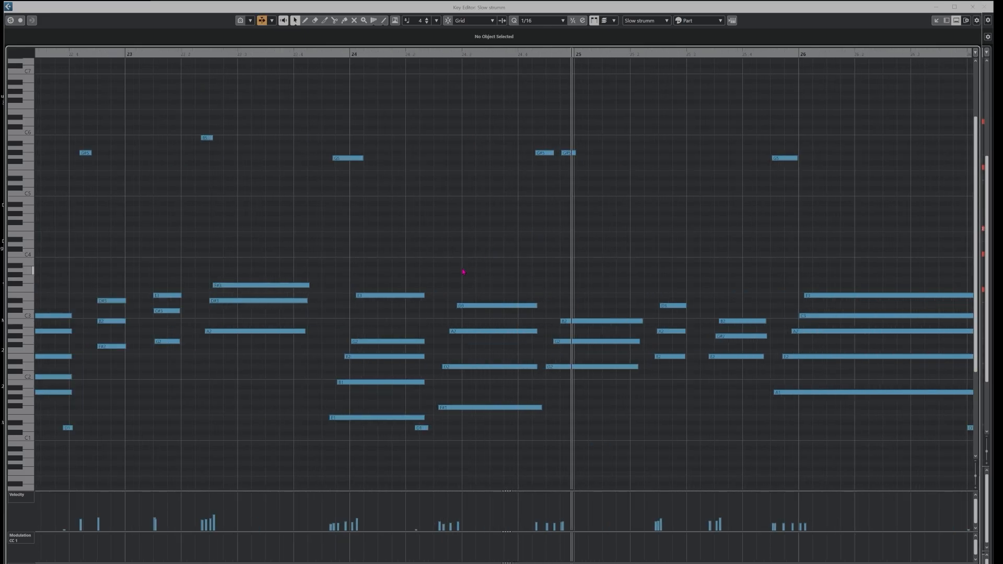